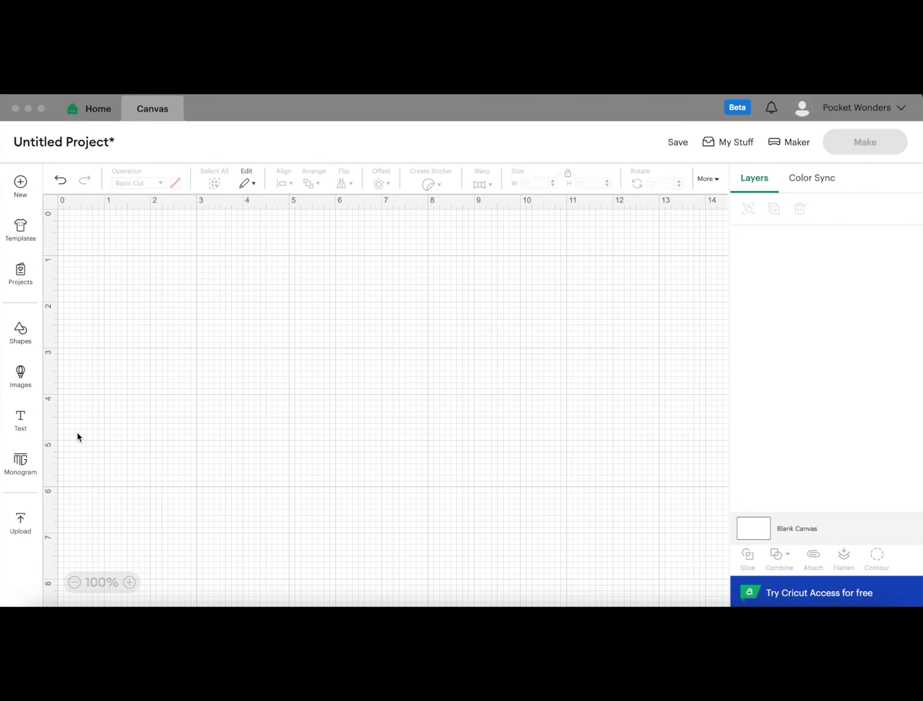
Step: Add a text layer reading CRAFT and drag it up to the upper-left area near the 2-inch mark
{"action": "left_click", "coordinate": [22, 421]}
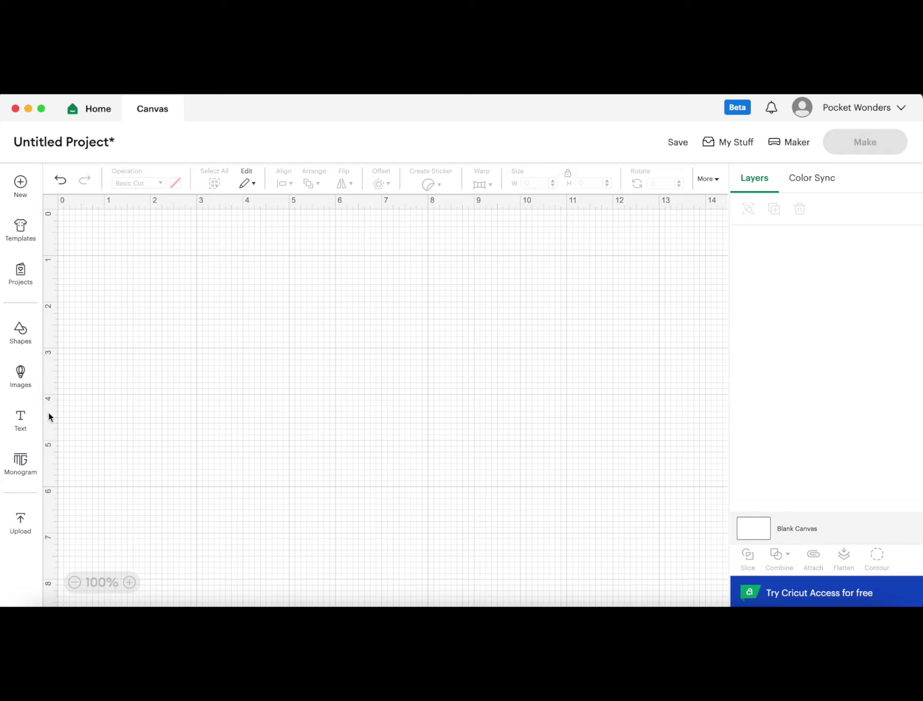
{"action": "left_click", "coordinate": [21, 418]}
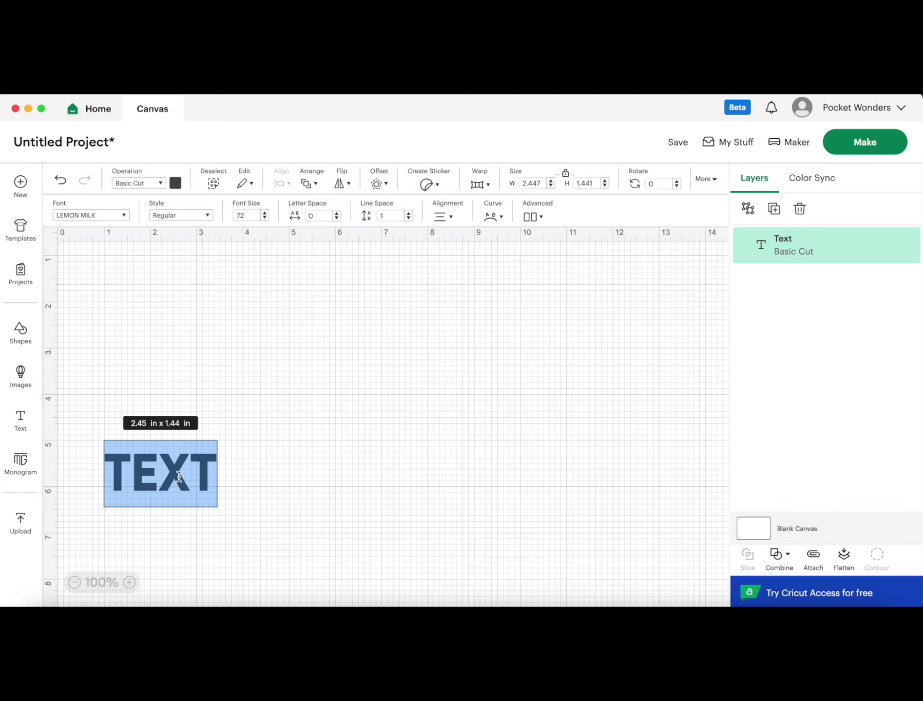
{"action": "left_click_drag", "start_coordinate": [166, 487], "coordinate": [196, 379]}
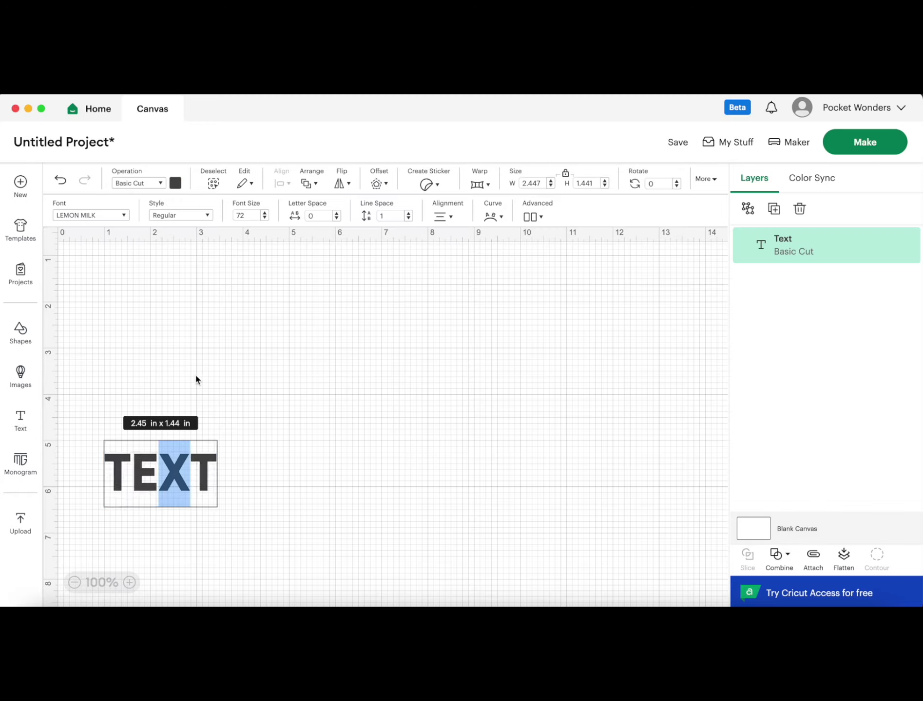
{"action": "double_click", "coordinate": [210, 475]}
{"action": "type", "text": "CRAFT"}
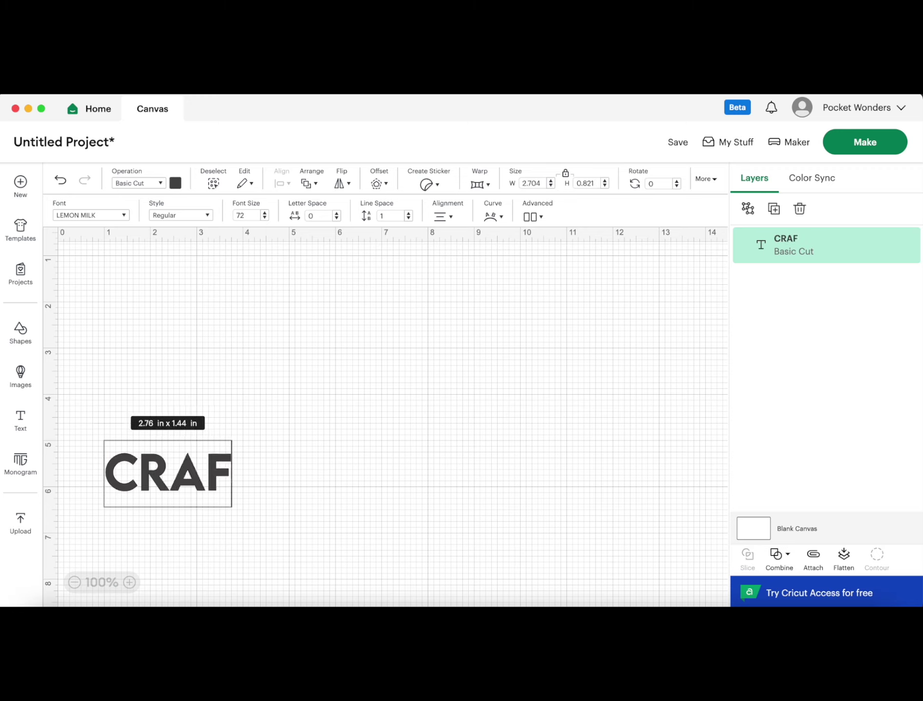
{"action": "left_click", "coordinate": [305, 455]}
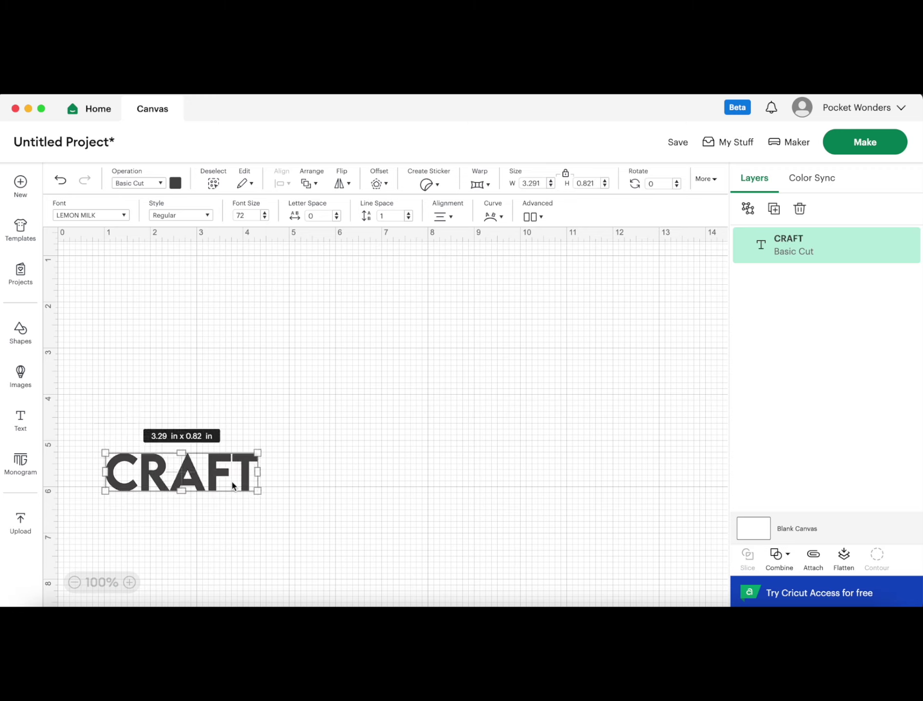
{"action": "left_click_drag", "start_coordinate": [220, 485], "coordinate": [254, 336]}
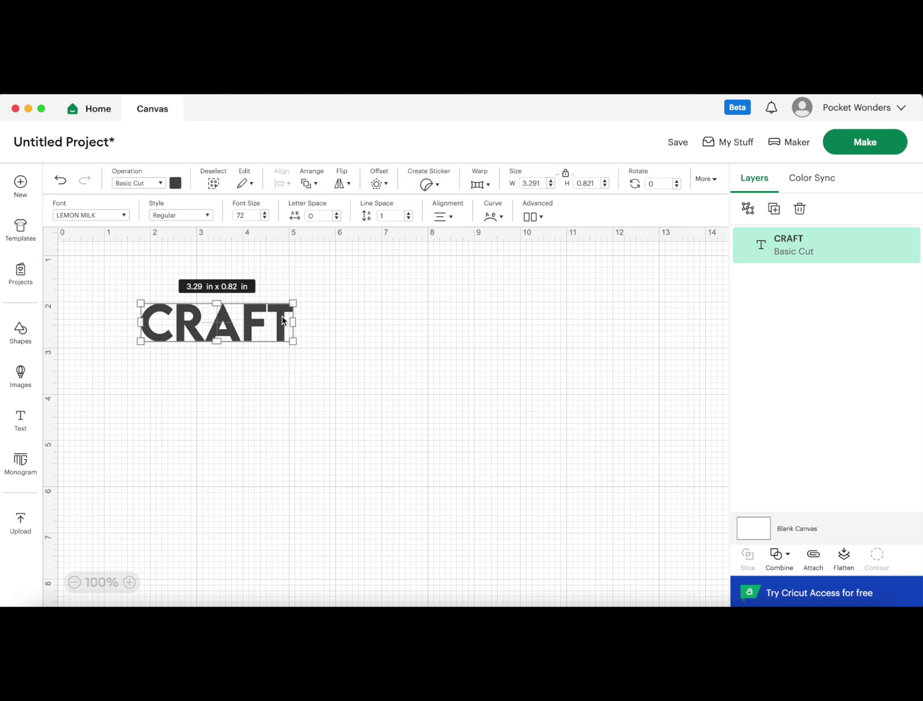
{"action": "mouse_move", "coordinate": [221, 323]}
{"action": "left_mouse_down"}
{"action": "mouse_move", "coordinate": [244, 303]}
{"action": "mouse_move", "coordinate": [229, 312]}
{"action": "left_mouse_up"}
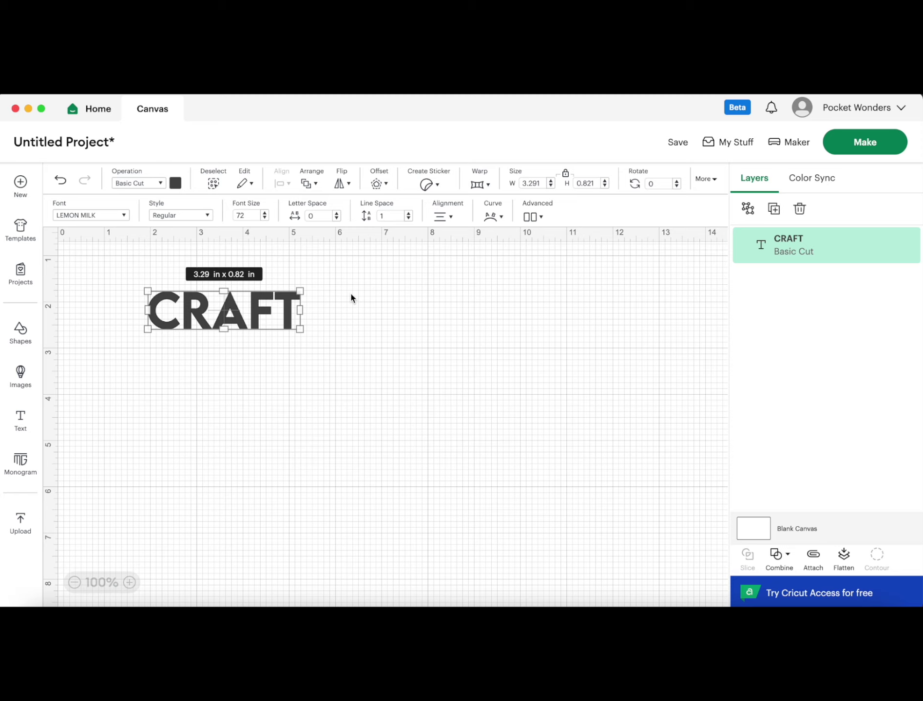
Step: Change the CRAFT text's Letter Space value from 0 to 3
{"action": "left_click", "coordinate": [322, 219]}
{"action": "key", "text": "BackSpace"}
{"action": "type", "text": "3"}
{"action": "key", "text": "Return"}
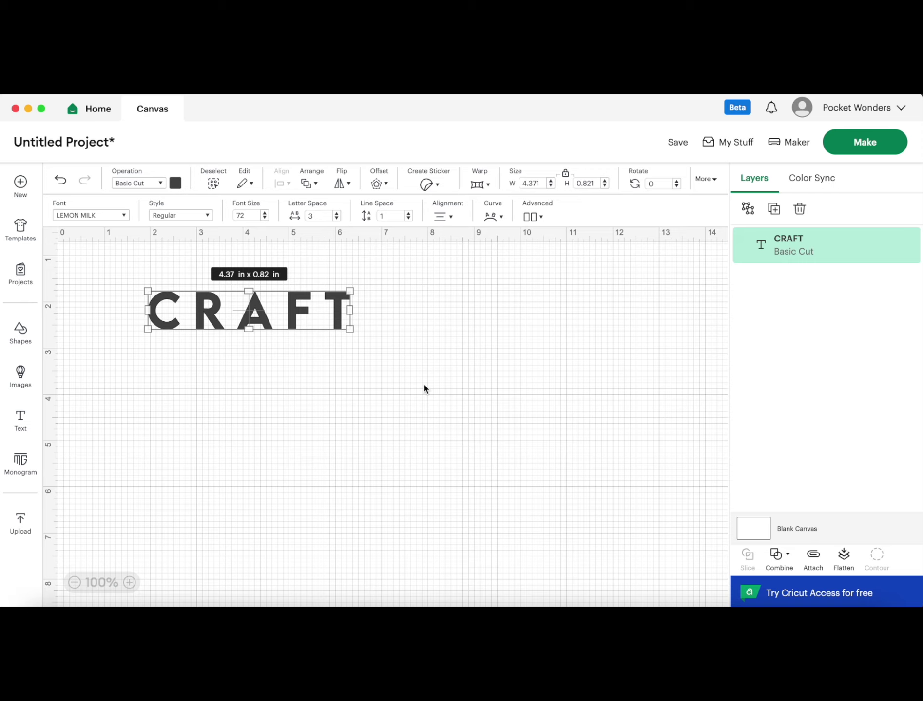
Step: Copy CRAFT and paste four copies, dragging each one below the original
{"action": "left_click", "coordinate": [361, 377]}
{"action": "left_click", "coordinate": [300, 324]}
{"action": "key", "text": "super+c"}
{"action": "key", "text": "super+v"}
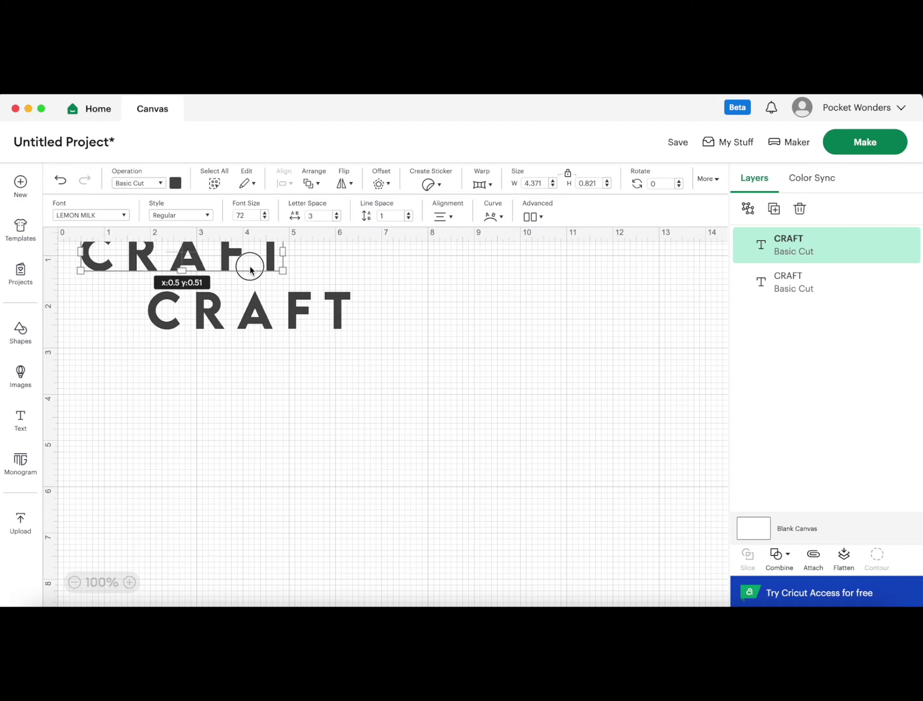
{"action": "left_click_drag", "start_coordinate": [247, 264], "coordinate": [328, 370]}
{"action": "key", "text": "super+v"}
{"action": "left_click_drag", "start_coordinate": [271, 257], "coordinate": [339, 398]}
{"action": "key", "text": "super+v"}
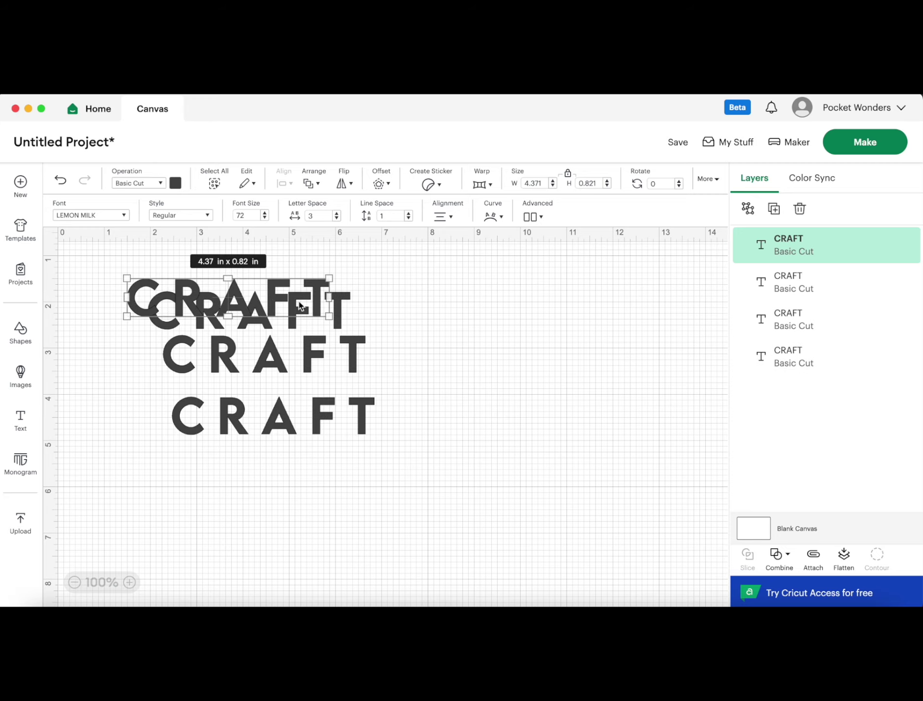
{"action": "left_click_drag", "start_coordinate": [268, 312], "coordinate": [294, 468]}
{"action": "key", "text": "super+v"}
{"action": "left_click_drag", "start_coordinate": [281, 336], "coordinate": [297, 382]}
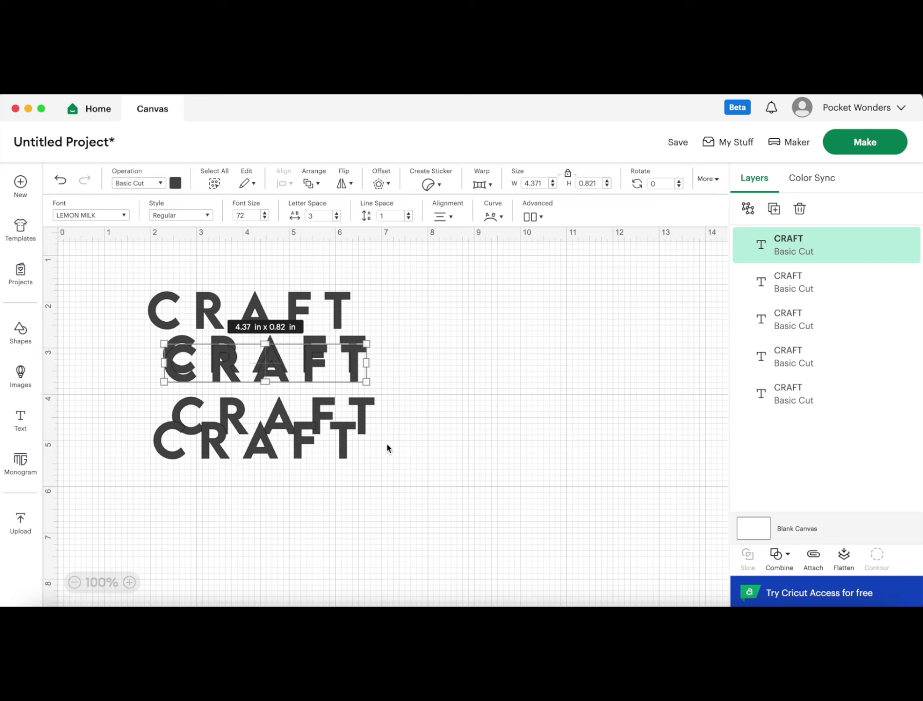
{"action": "left_click", "coordinate": [428, 405]}
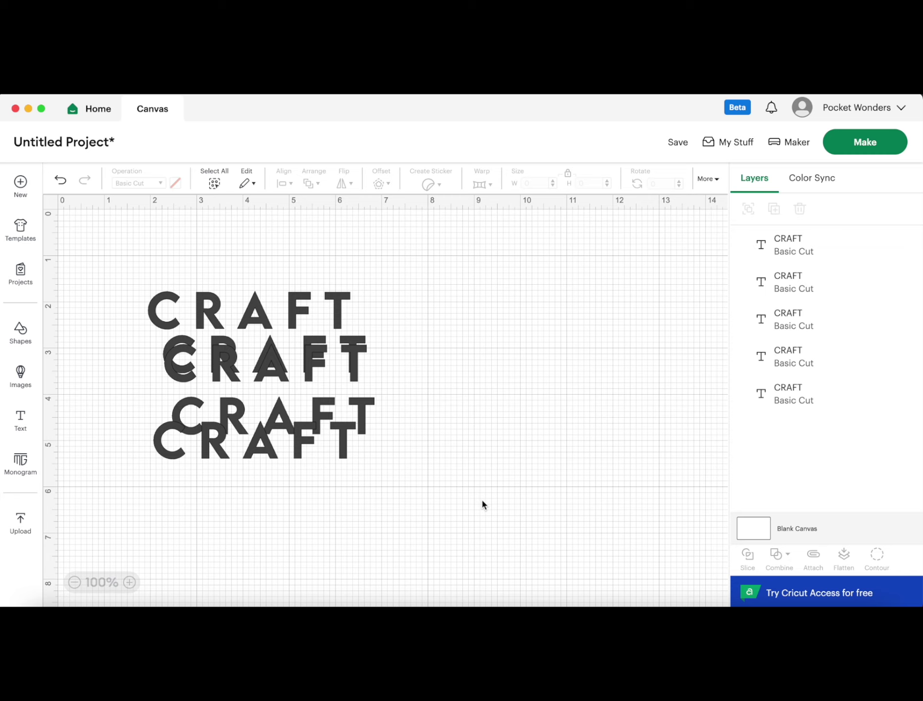
Step: Select all five CRAFT lines, then apply Align Left and Distribute Vertically
{"action": "key", "text": "super+a"}
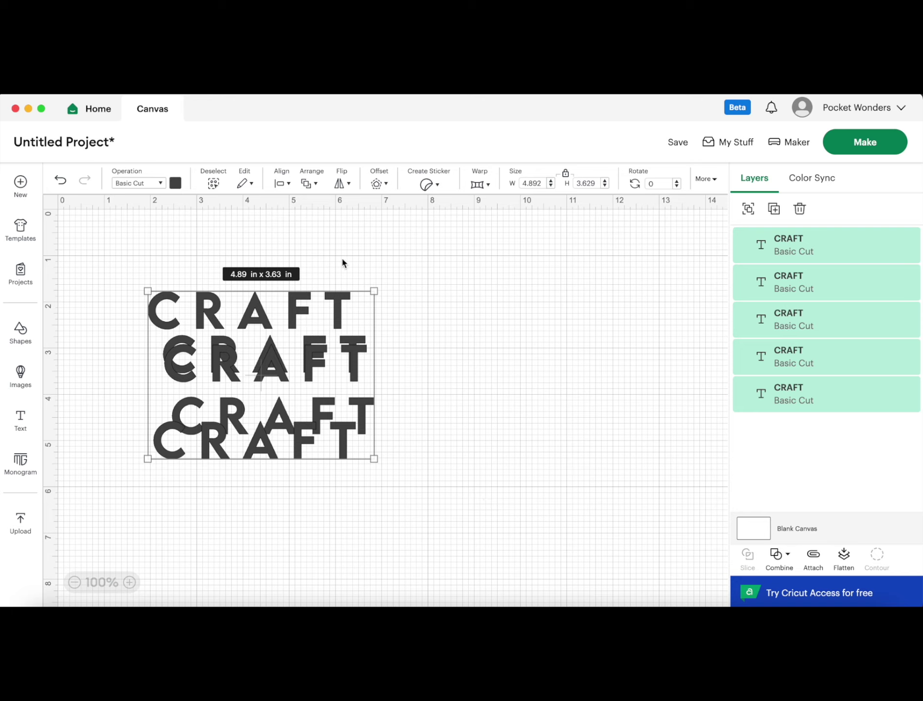
{"action": "left_click", "coordinate": [287, 185]}
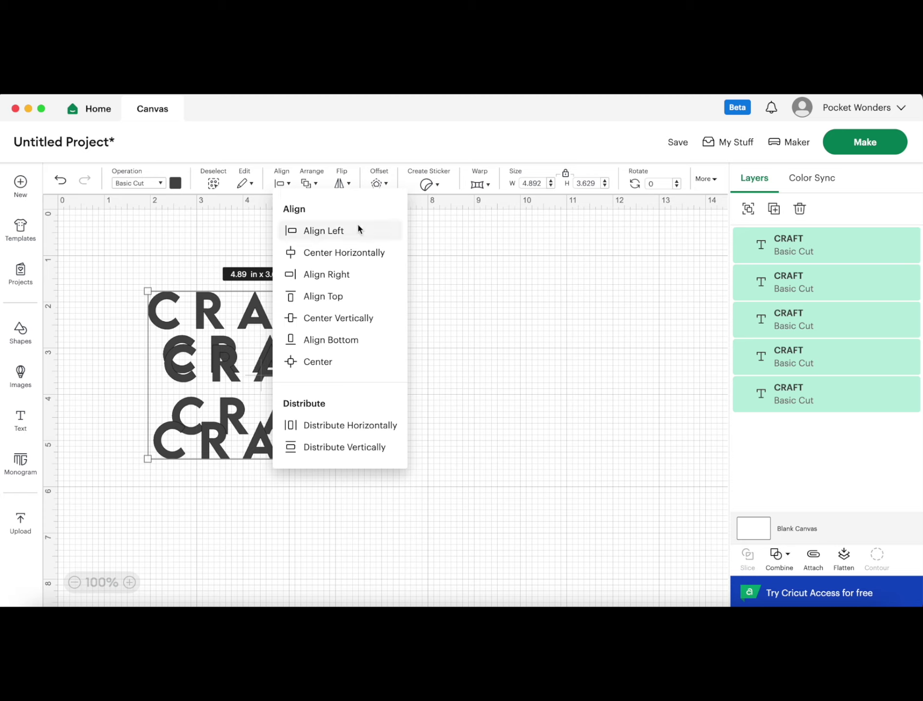
{"action": "left_click", "coordinate": [314, 231]}
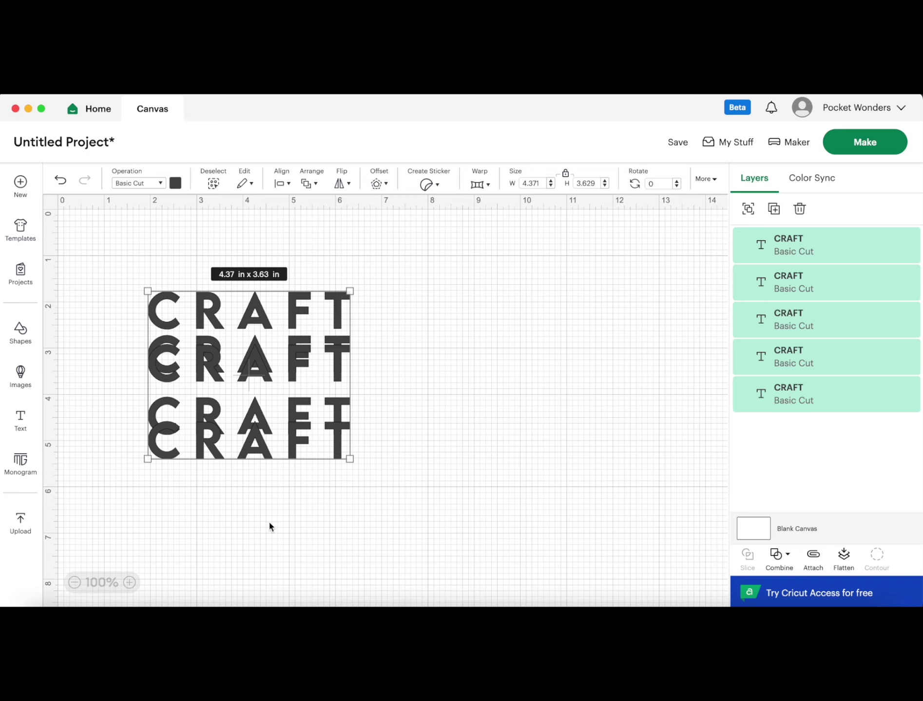
{"action": "left_click", "coordinate": [285, 185]}
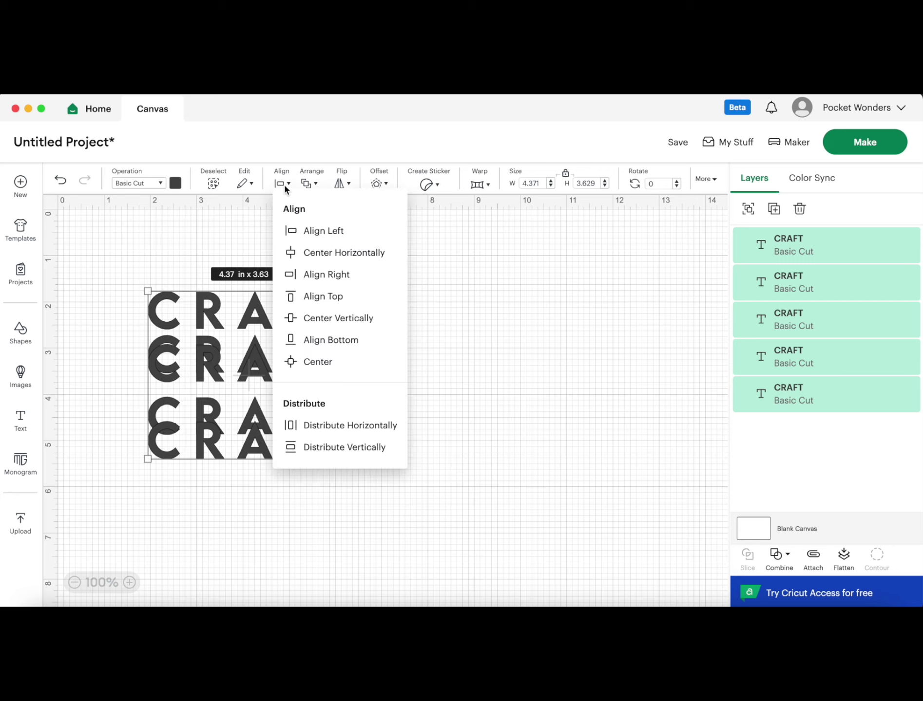
{"action": "left_click", "coordinate": [313, 455]}
{"action": "left_click", "coordinate": [390, 397]}
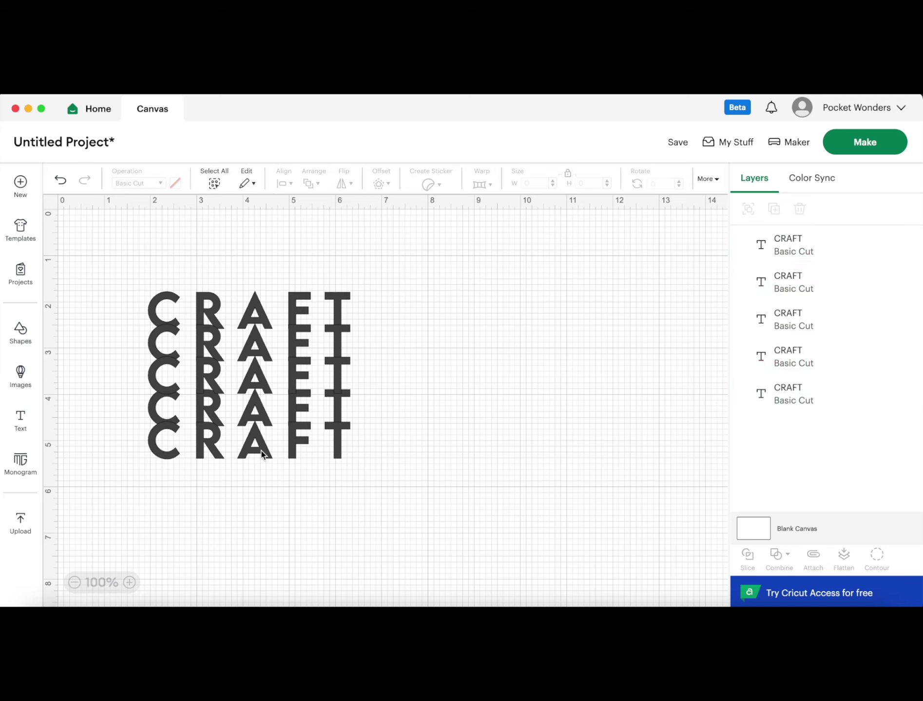
Step: Lower the bottom CRAFT line, then reapply Align Left and Distribute Vertically to all five
{"action": "left_click_drag", "start_coordinate": [258, 458], "coordinate": [252, 484]}
{"action": "left_click", "coordinate": [437, 523]}
{"action": "key", "text": "super+a"}
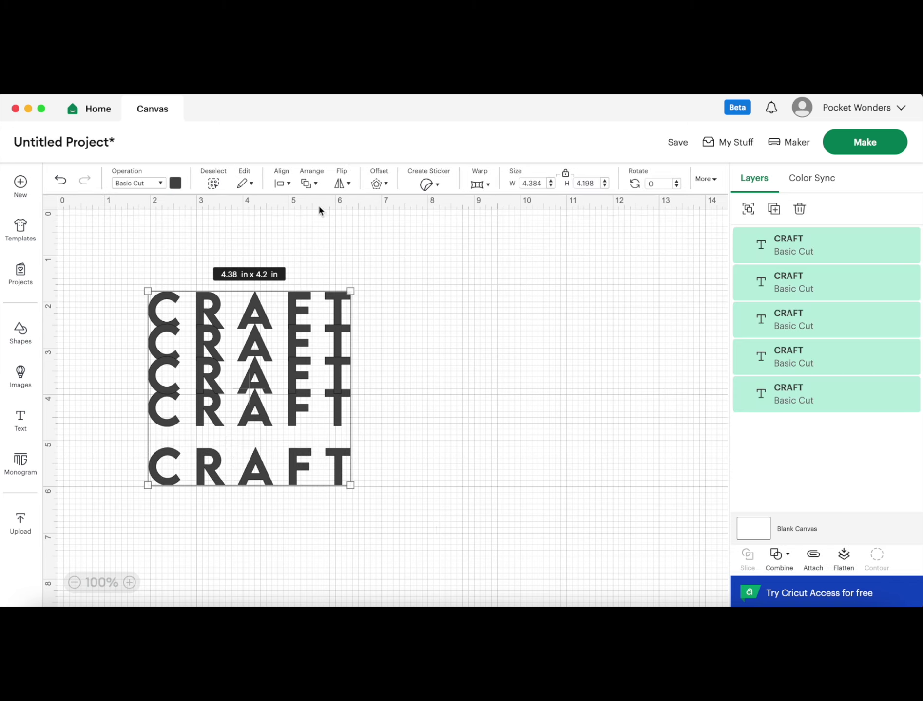
{"action": "left_click", "coordinate": [285, 184]}
{"action": "left_click", "coordinate": [303, 231]}
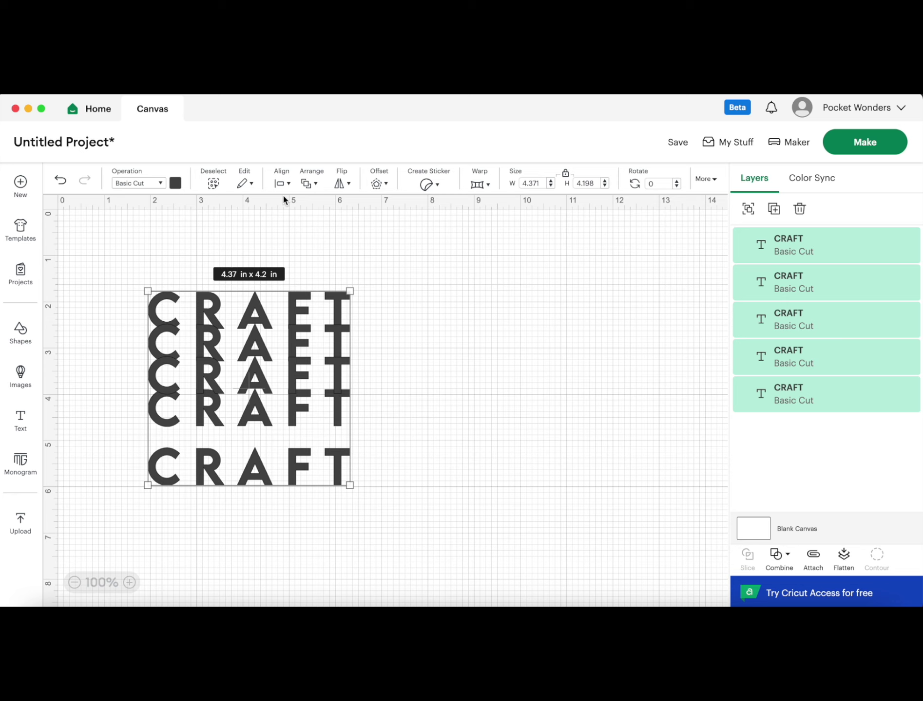
{"action": "left_click", "coordinate": [282, 188]}
{"action": "left_click", "coordinate": [339, 446]}
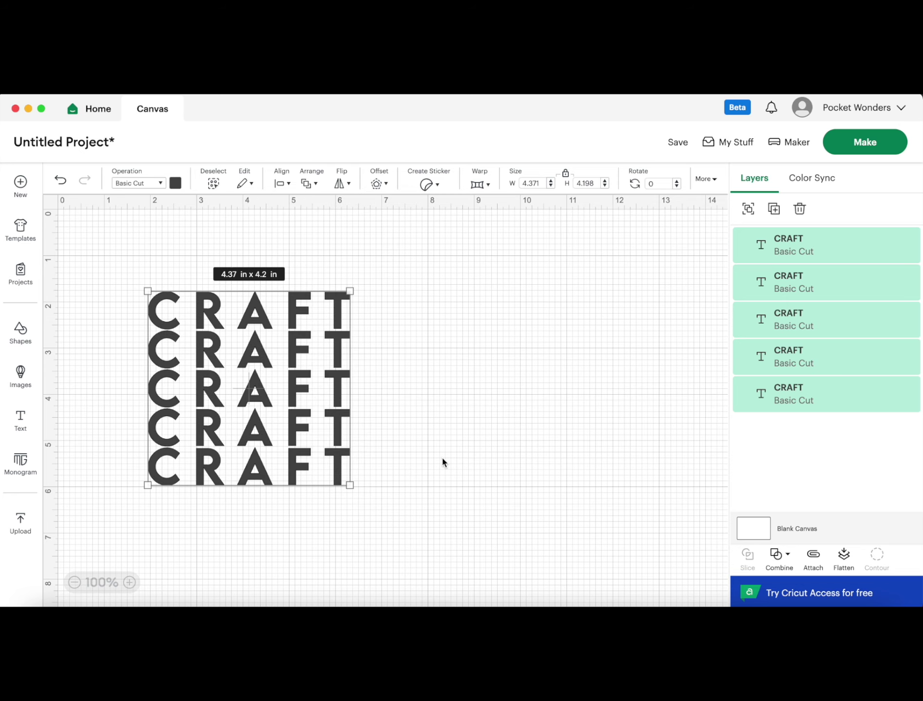
{"action": "left_click", "coordinate": [429, 462]}
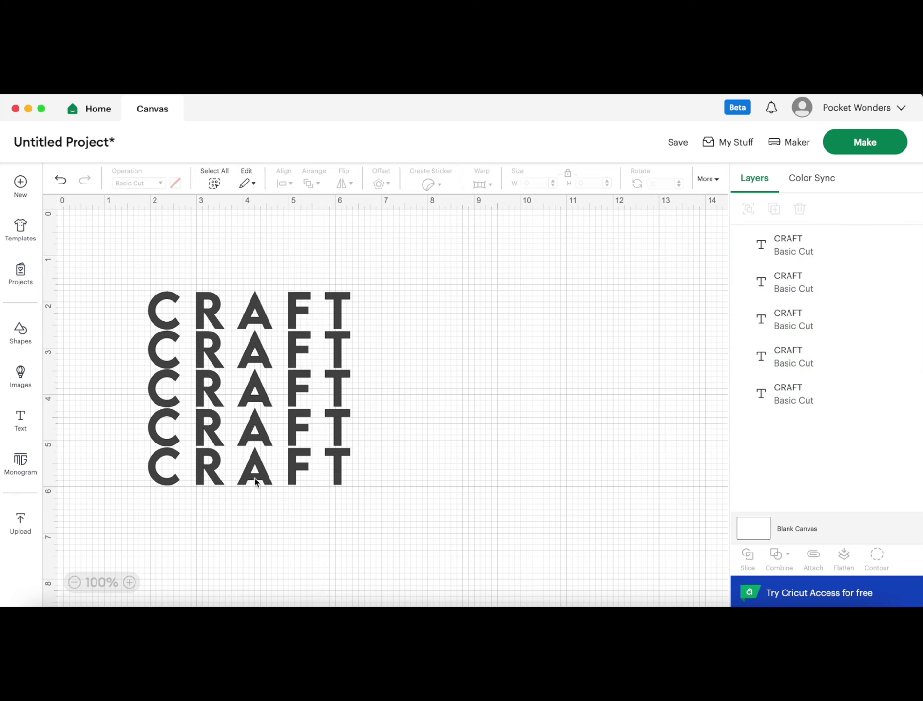
Step: Nudge the bottom line slightly lower, then left-align and distribute the five lines once more
{"action": "left_click_drag", "start_coordinate": [265, 479], "coordinate": [262, 490]}
{"action": "key", "text": "super+a"}
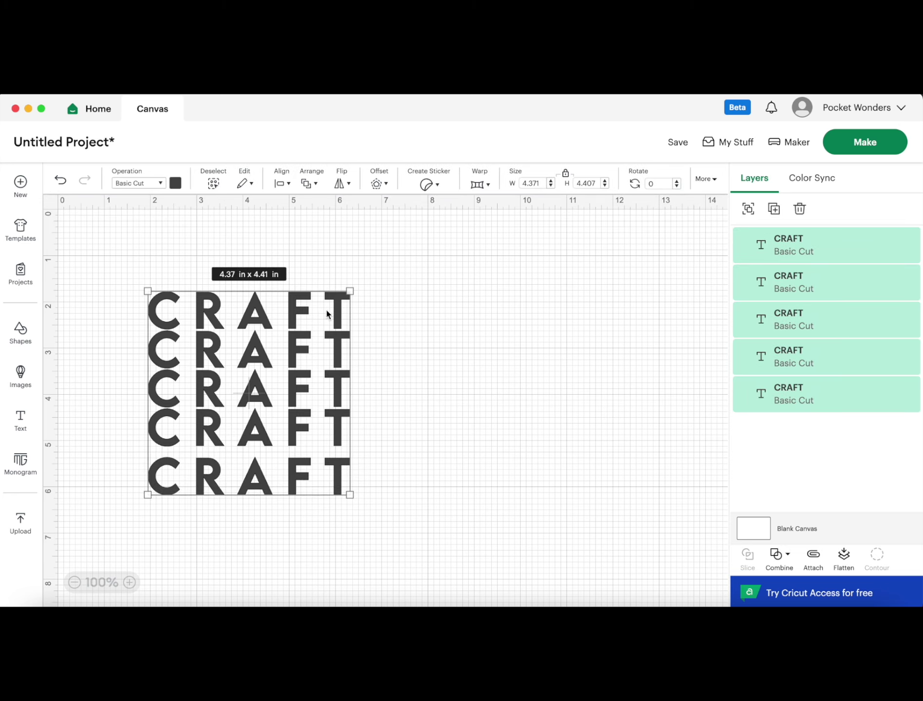
{"action": "left_click", "coordinate": [288, 185]}
{"action": "left_click", "coordinate": [294, 233]}
{"action": "left_click", "coordinate": [283, 184]}
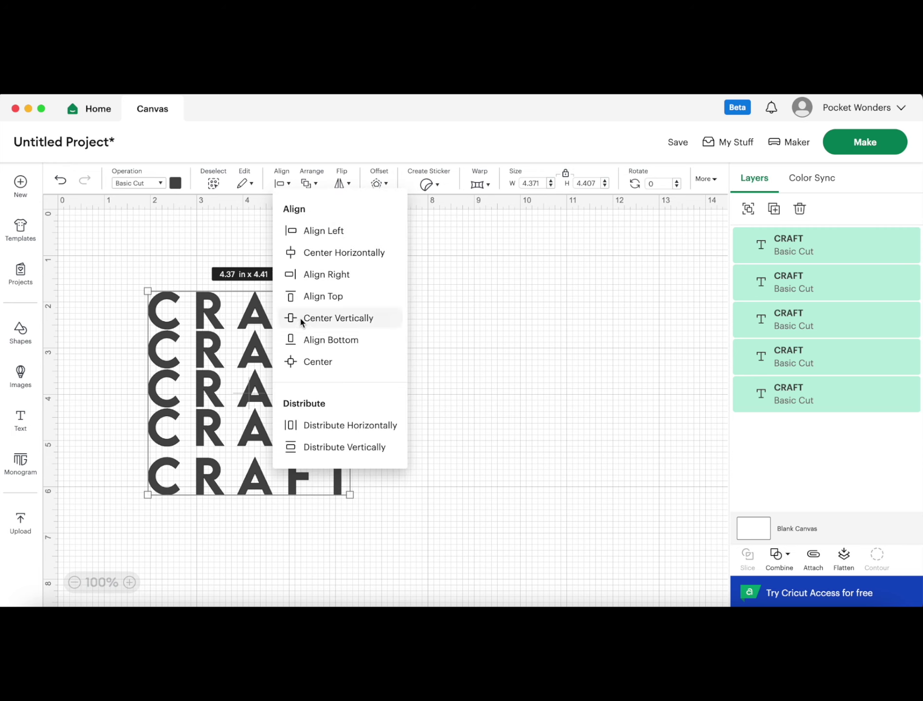
{"action": "left_click", "coordinate": [346, 448]}
{"action": "left_click", "coordinate": [435, 433]}
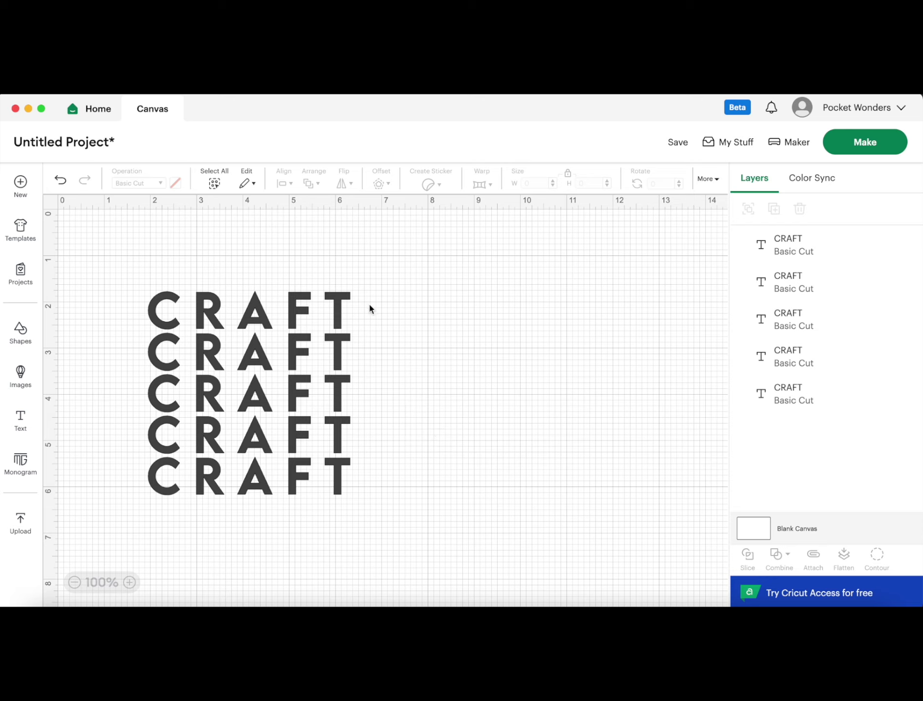
{"action": "left_click", "coordinate": [343, 314]}
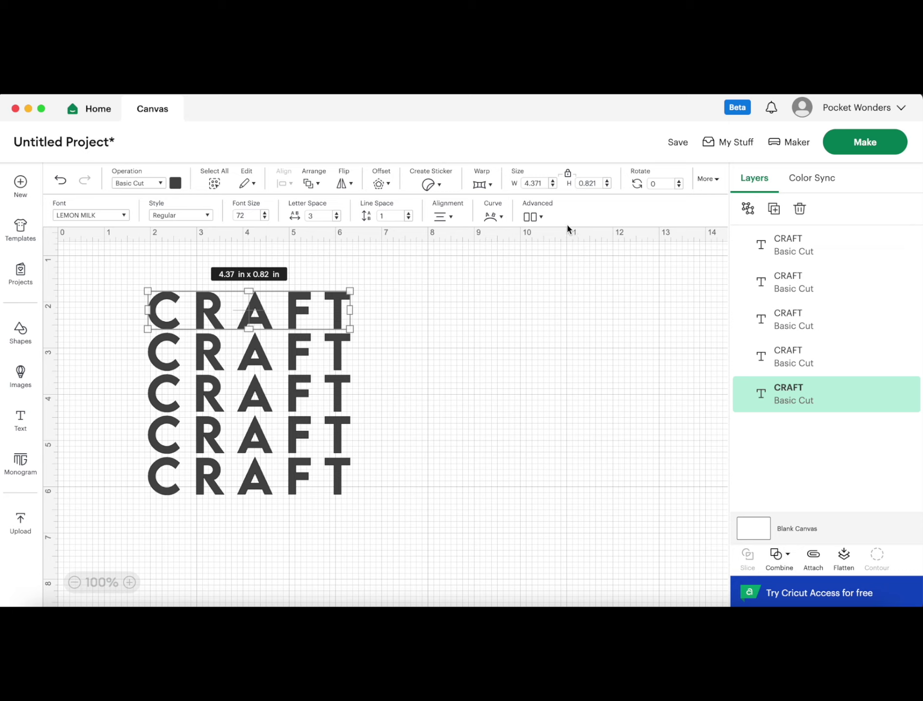
Step: Ungroup the top two CRAFT rows into individual letter layers
{"action": "left_click", "coordinate": [537, 218]}
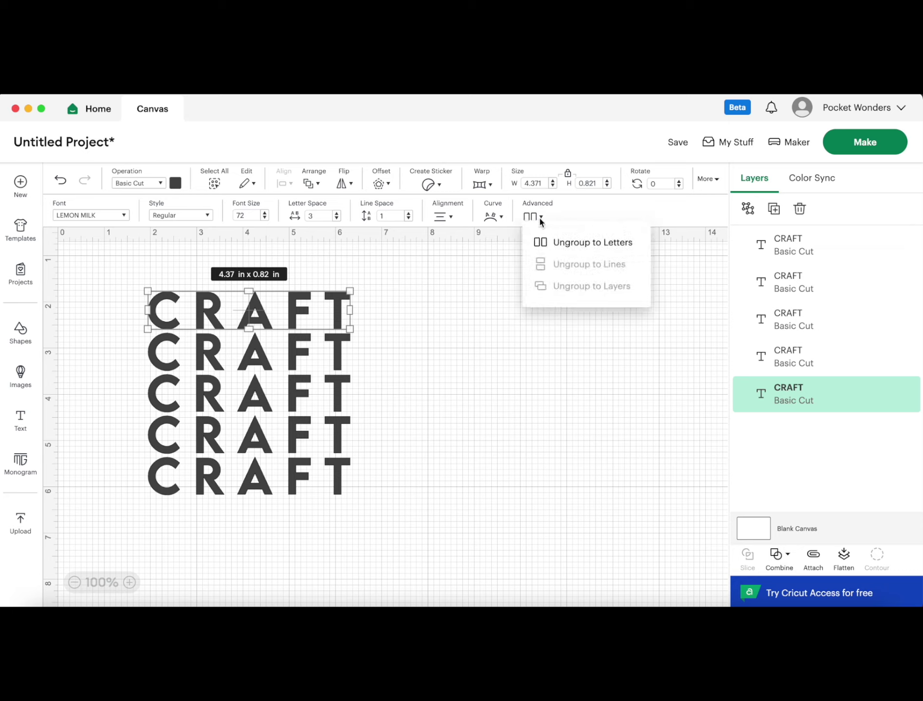
{"action": "left_click", "coordinate": [565, 242]}
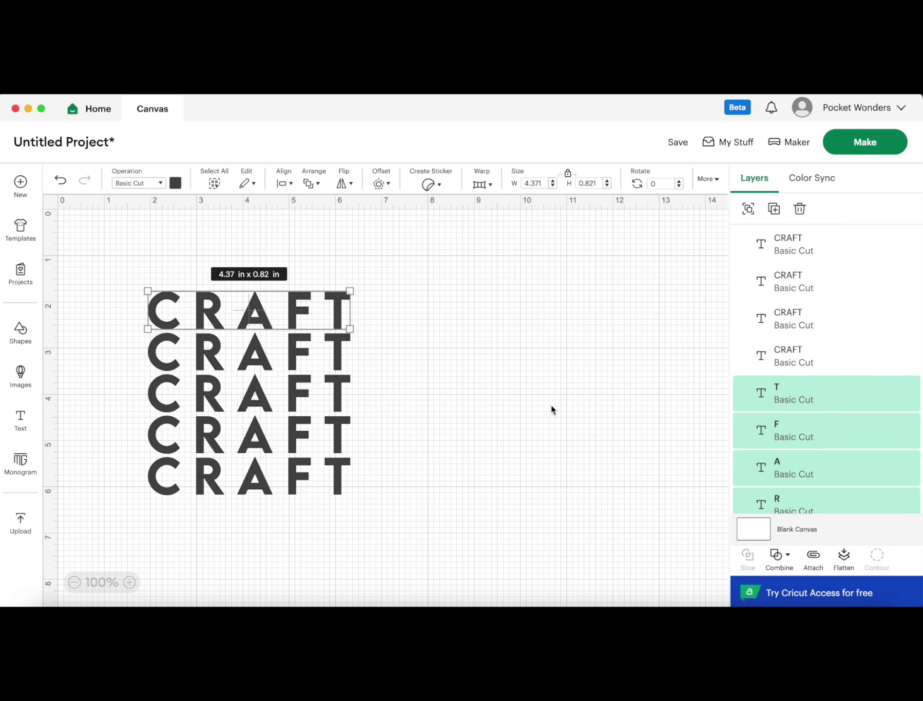
{"action": "left_click", "coordinate": [369, 363]}
{"action": "left_click", "coordinate": [336, 351]}
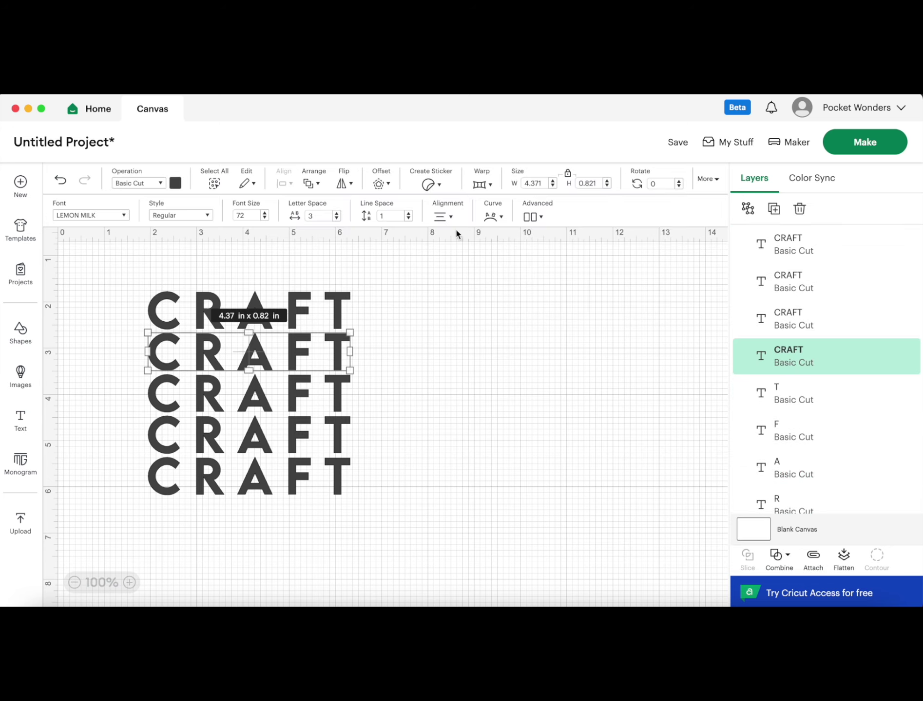
{"action": "left_click", "coordinate": [543, 218]}
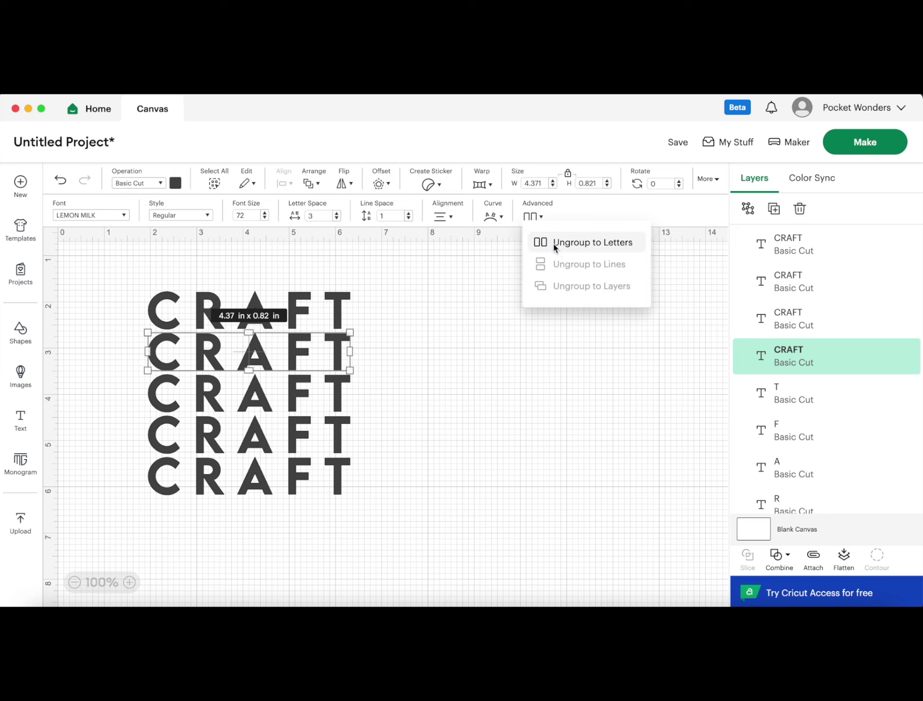
{"action": "left_click", "coordinate": [552, 243]}
Step: Ungroup the third, fourth and fifth CRAFT rows into letters, then deselect everything
{"action": "left_click", "coordinate": [323, 390]}
{"action": "left_click", "coordinate": [535, 215]}
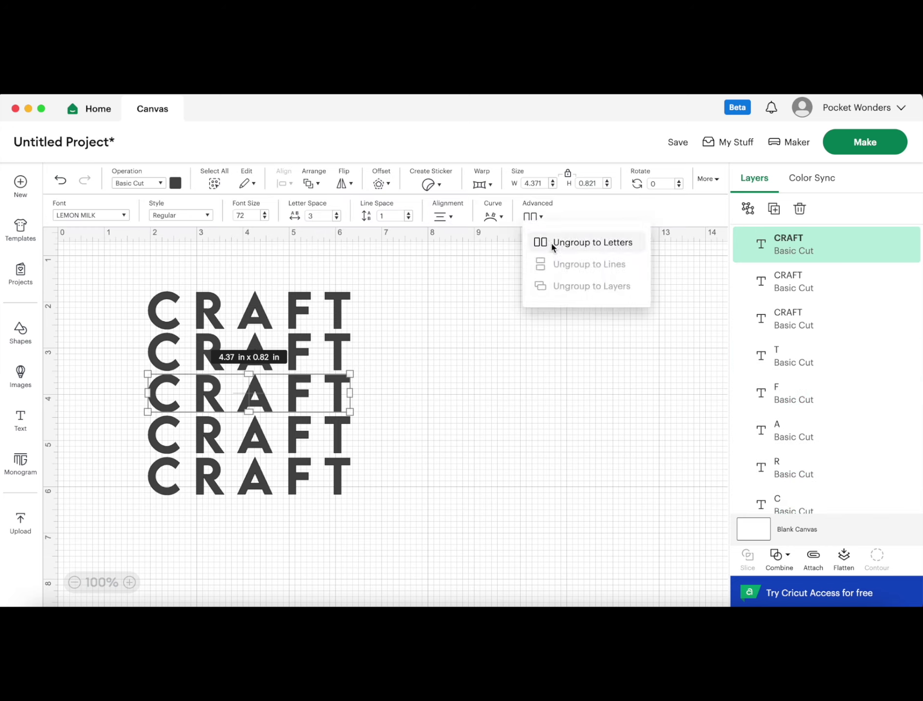
{"action": "left_click", "coordinate": [544, 243]}
{"action": "left_click", "coordinate": [322, 430]}
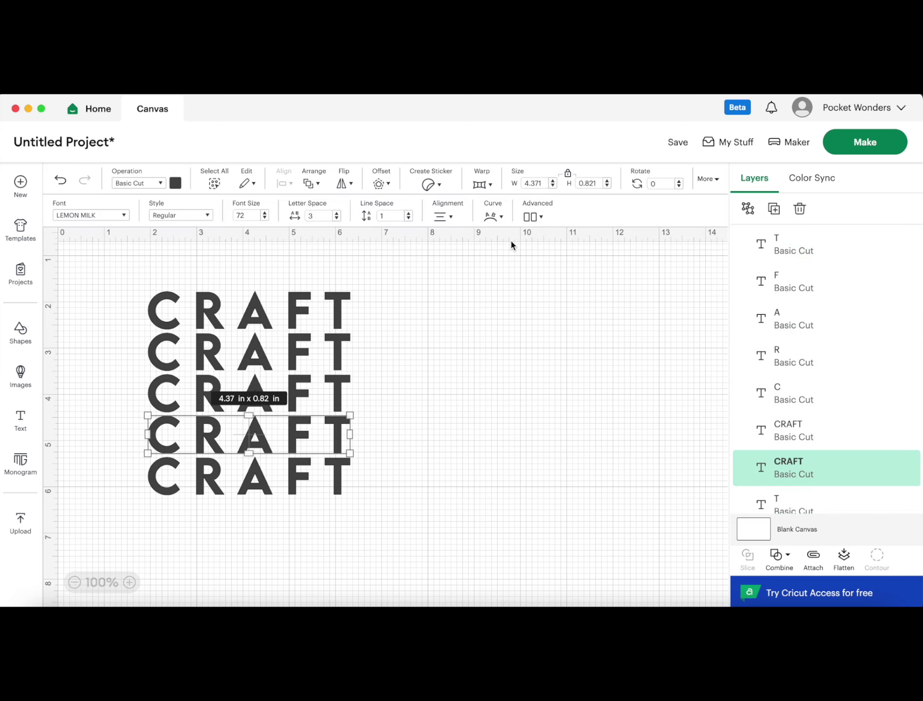
{"action": "left_click", "coordinate": [535, 214]}
{"action": "left_click", "coordinate": [542, 243]}
{"action": "left_click", "coordinate": [343, 482]}
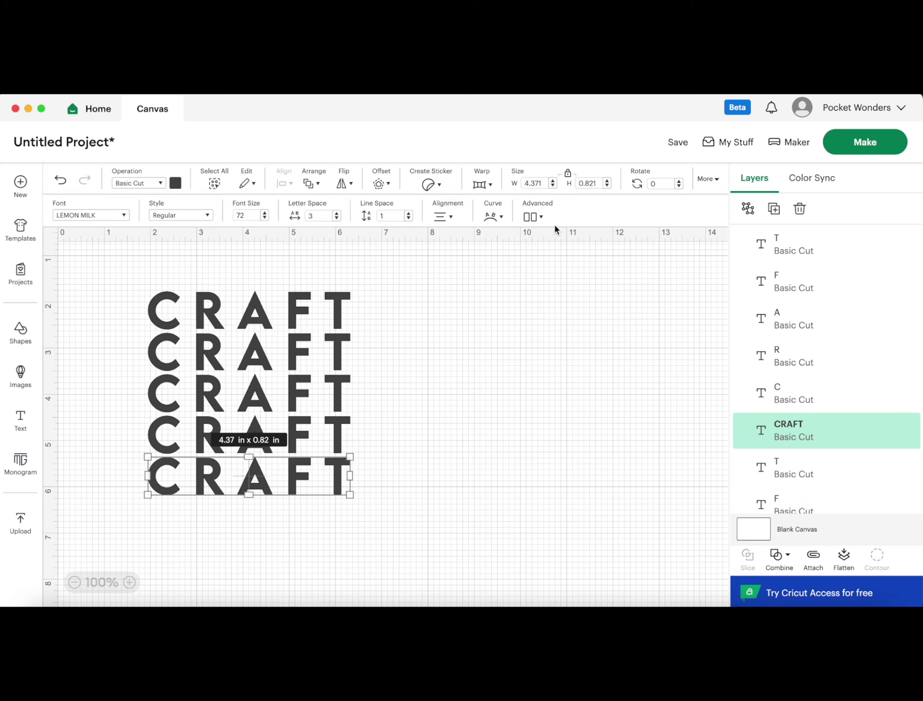
{"action": "left_click", "coordinate": [533, 215]}
{"action": "left_click", "coordinate": [543, 243]}
{"action": "left_click", "coordinate": [628, 364]}
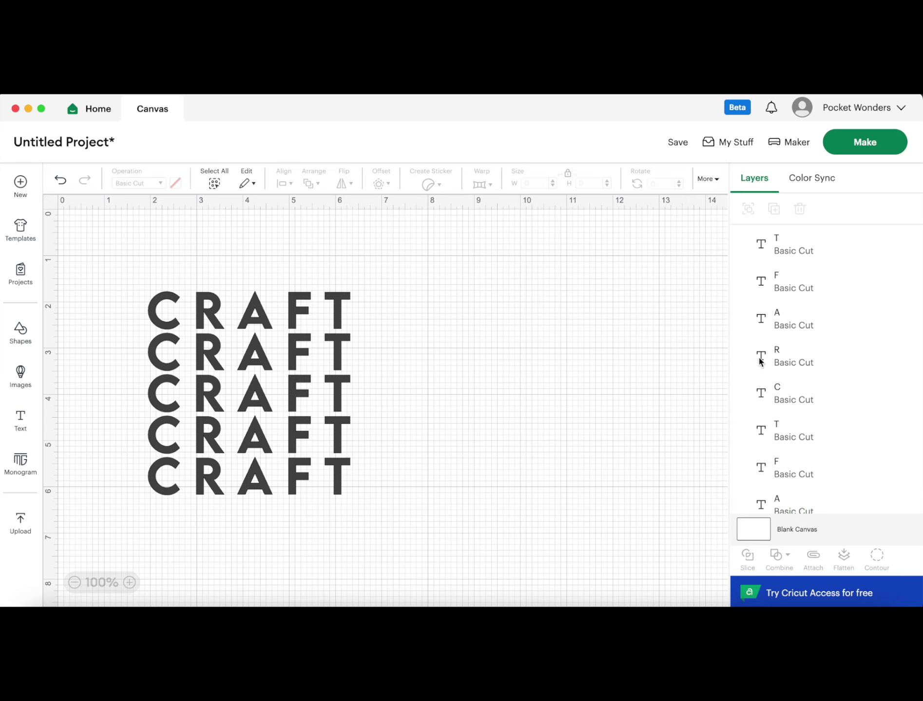
{"action": "scroll", "coordinate": [850, 418], "scroll_direction": "down", "scroll_amount": 5}
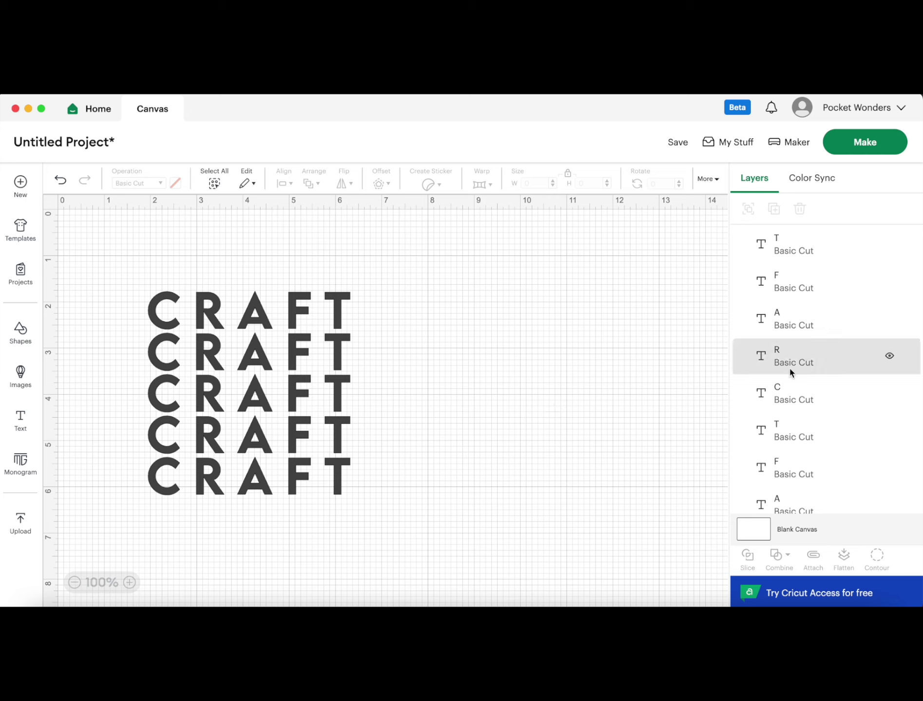
Step: Select every letter, group them, and rename the new group 'Group 1'
{"action": "key", "text": "super+a"}
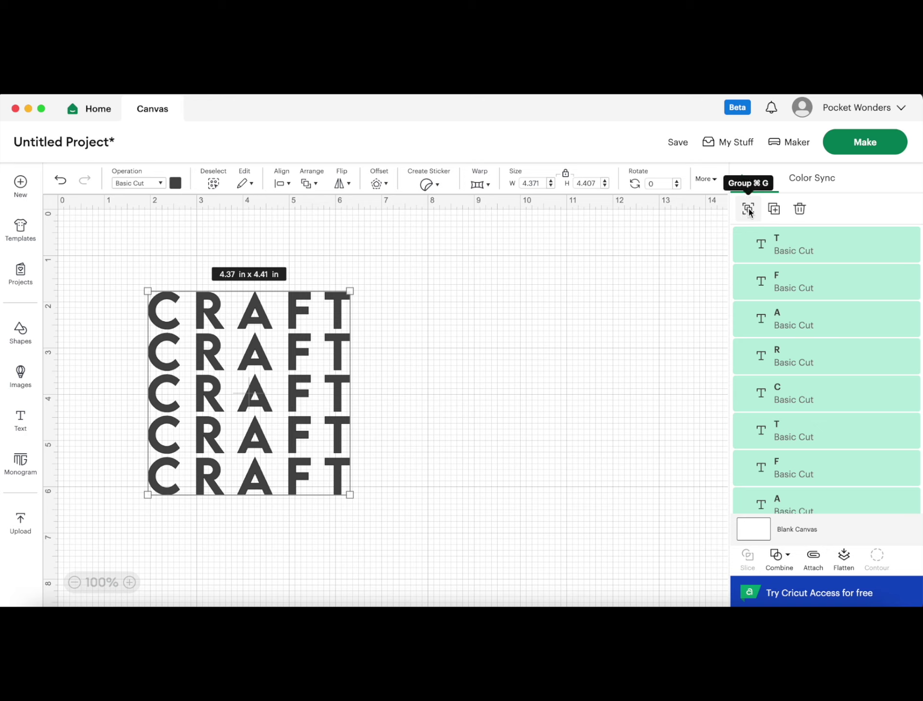
{"action": "right_click", "coordinate": [773, 265]}
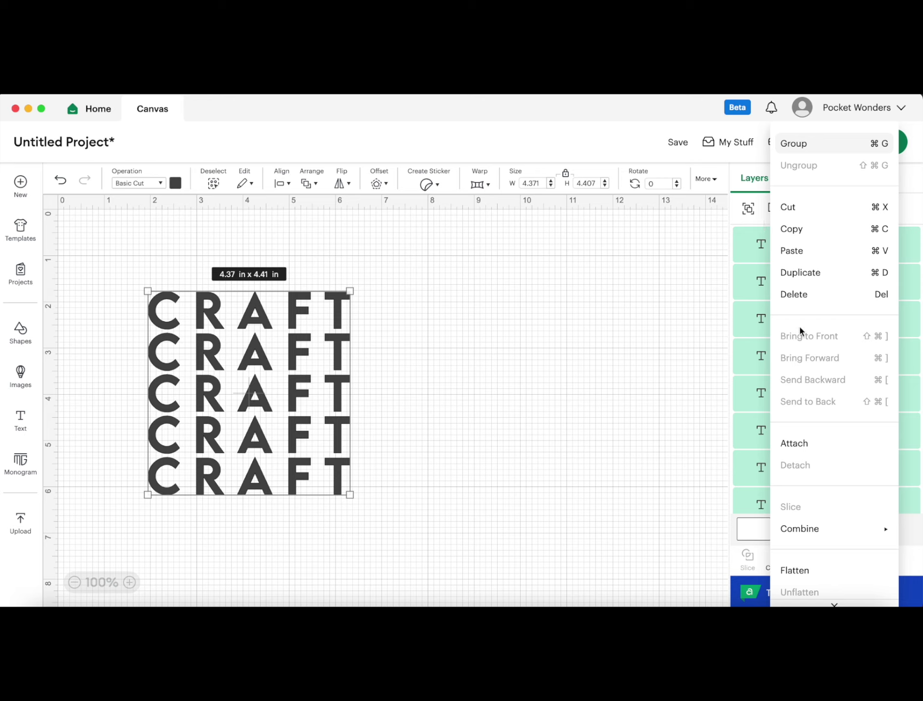
{"action": "left_click", "coordinate": [748, 212]}
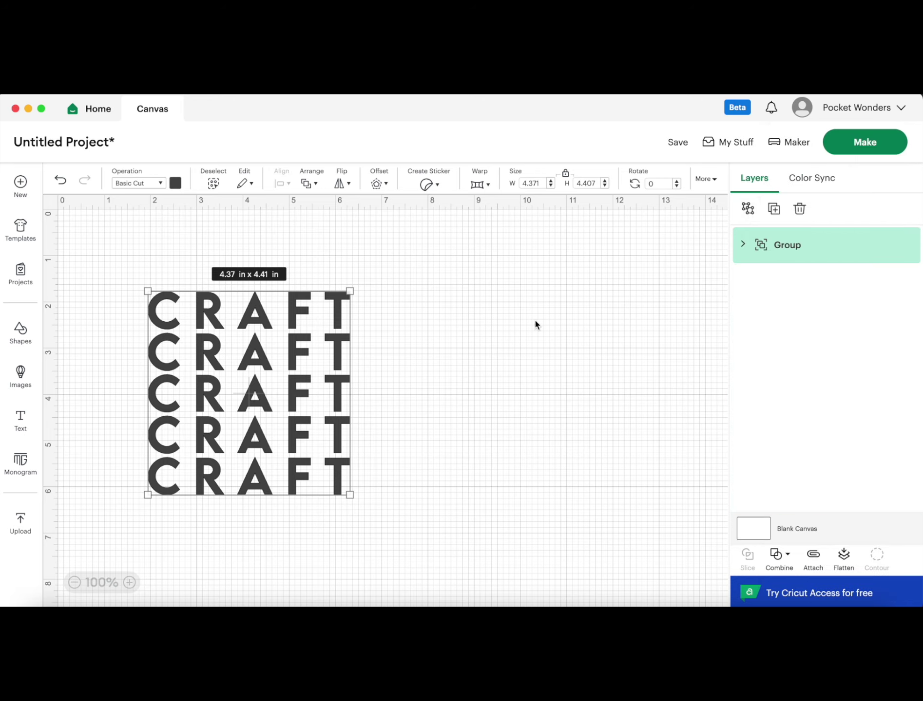
{"action": "double_click", "coordinate": [785, 246]}
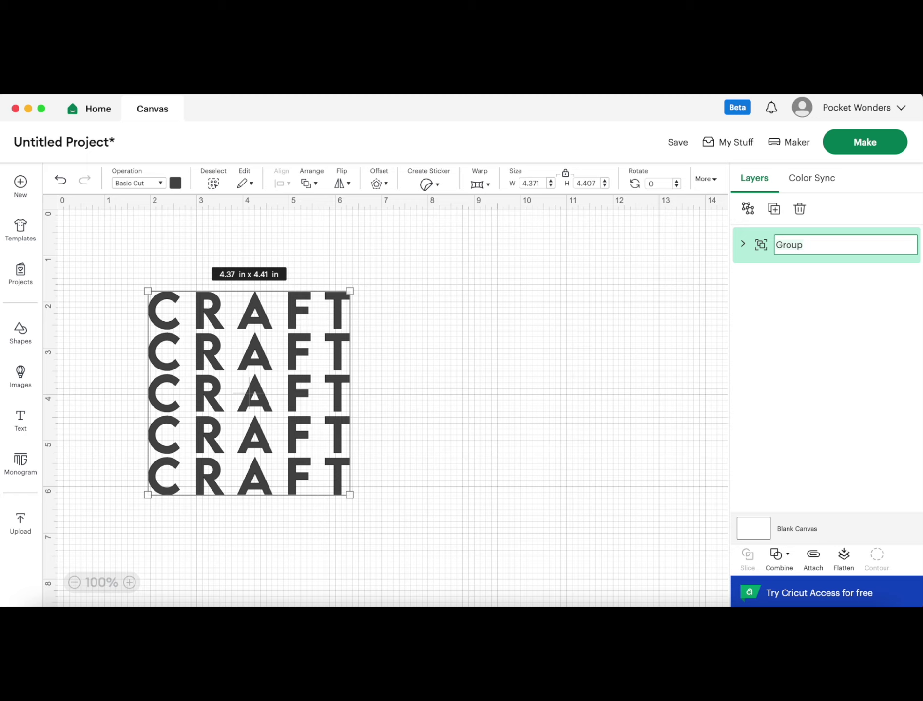
{"action": "type", "text": "1"}
{"action": "left_click", "coordinate": [849, 319]}
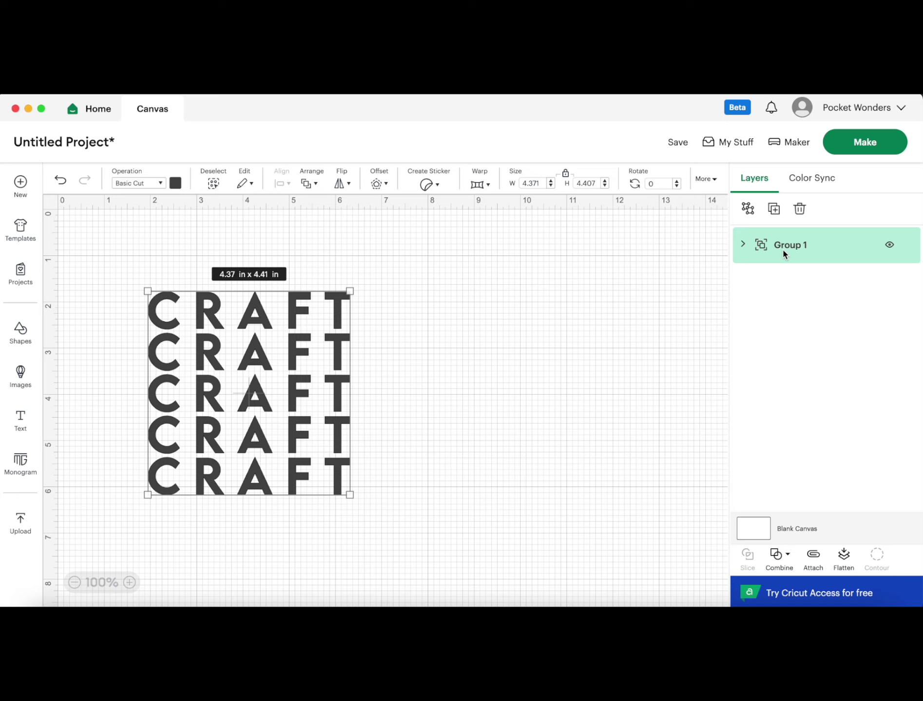
Step: Duplicate the CRAFT group, move the copy aside and rename it 'Group 2'
{"action": "key", "text": "super+d"}
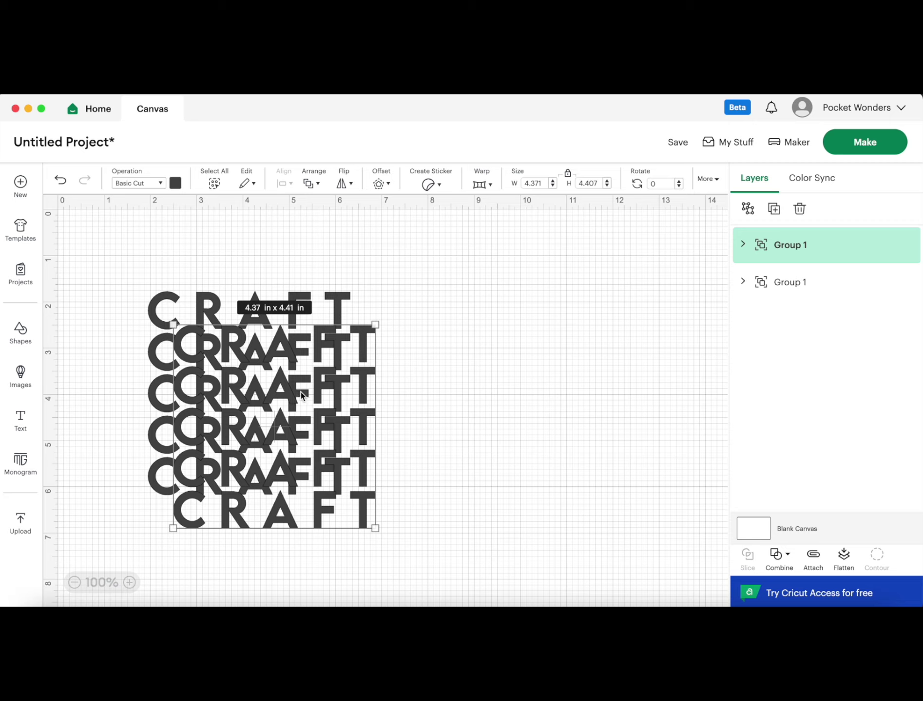
{"action": "left_click_drag", "start_coordinate": [286, 397], "coordinate": [488, 371]}
{"action": "double_click", "coordinate": [795, 246]}
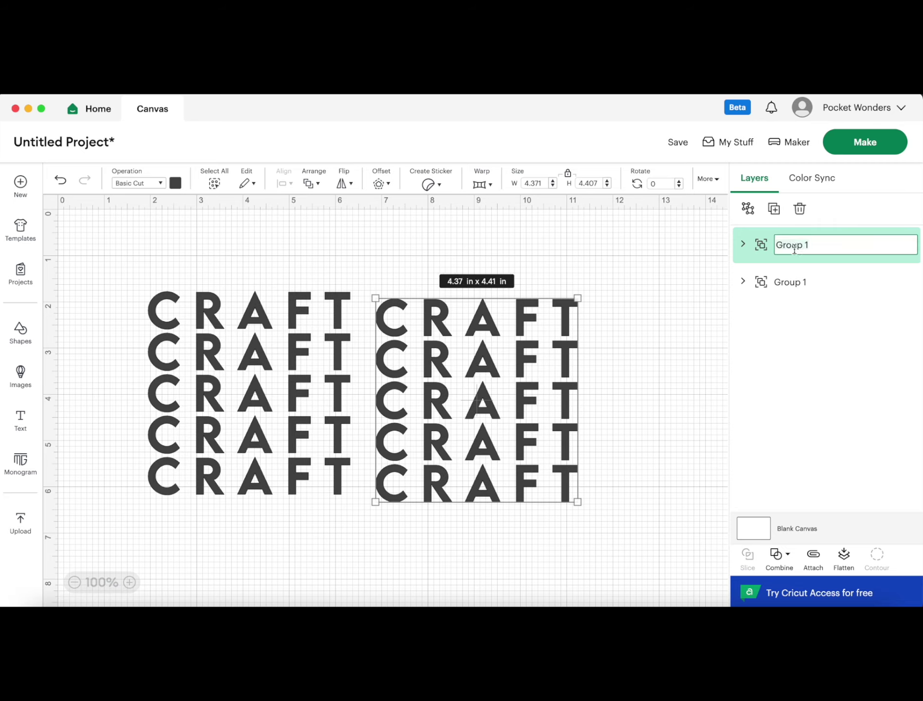
{"action": "left_click", "coordinate": [827, 245]}
{"action": "type", "text": "="}
{"action": "key", "text": "BackSpace"}
{"action": "type", "text": "2"}
{"action": "key", "text": "Return"}
{"action": "left_click", "coordinate": [648, 374]}
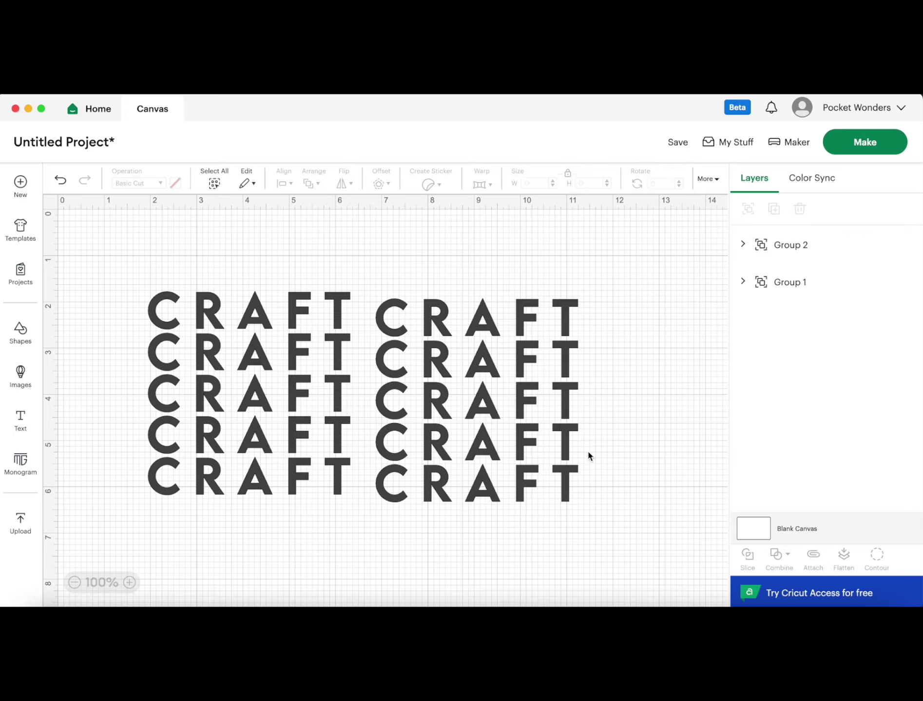
Step: Drag Group 2 back over the original stack and check Group 1's position values
{"action": "left_click_drag", "start_coordinate": [538, 312], "coordinate": [303, 312]}
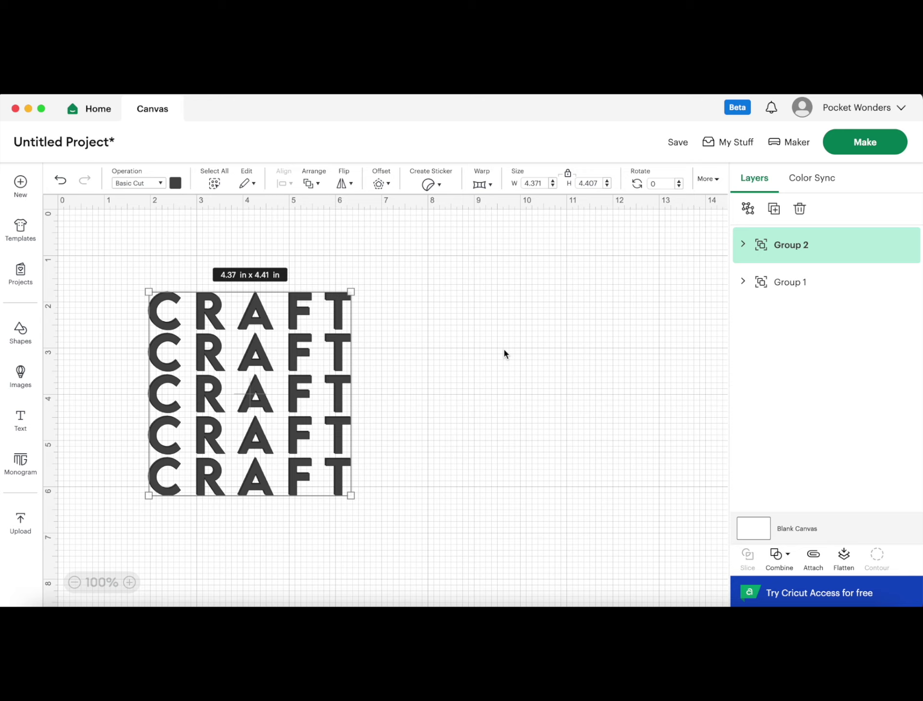
{"action": "left_click", "coordinate": [782, 283]}
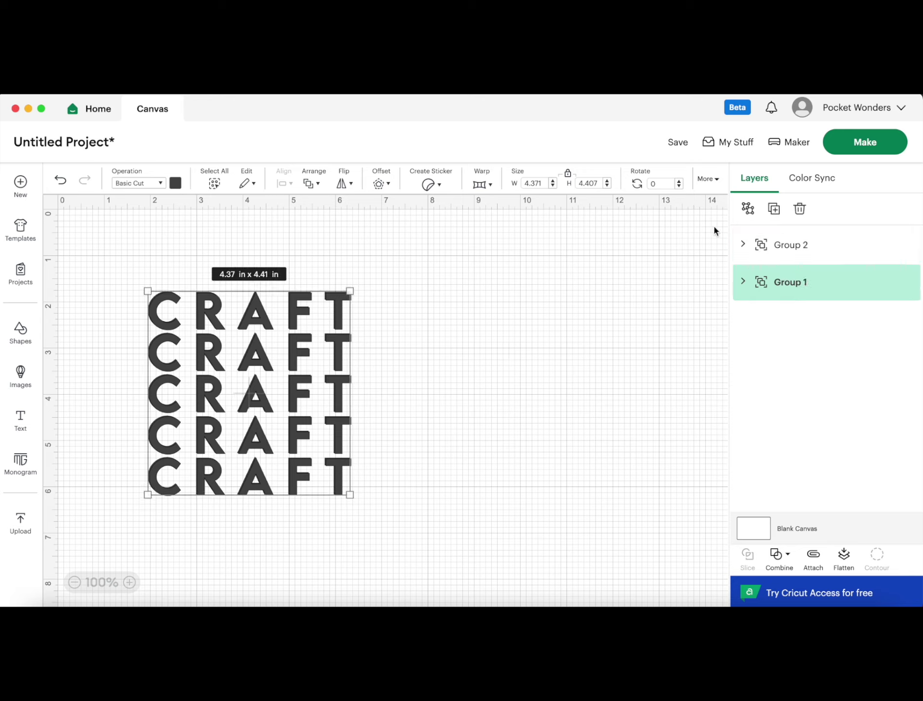
{"action": "left_click", "coordinate": [712, 185]}
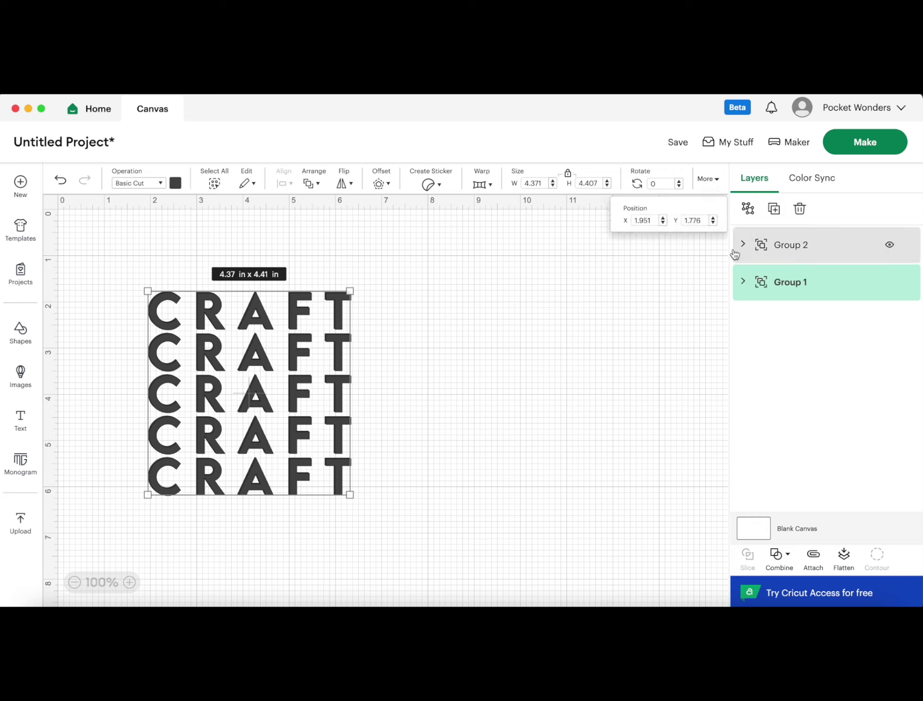
Step: Select Group 1 and Group 2 together and apply Align Left so they overlap
{"action": "left_click", "coordinate": [801, 283]}
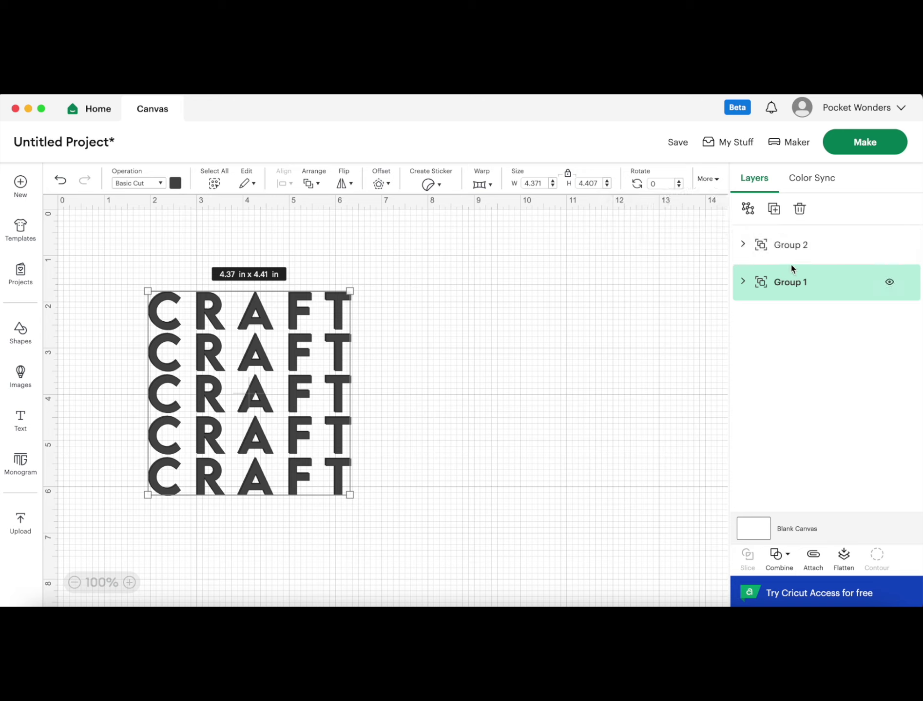
{"action": "left_click", "coordinate": [782, 251], "text": "shift"}
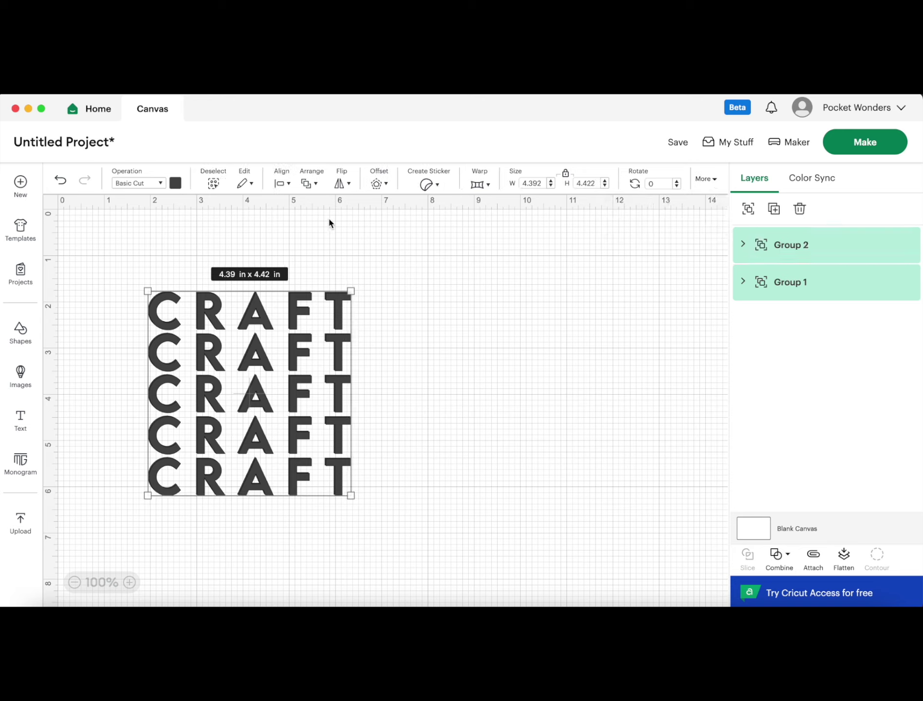
{"action": "left_click", "coordinate": [289, 184]}
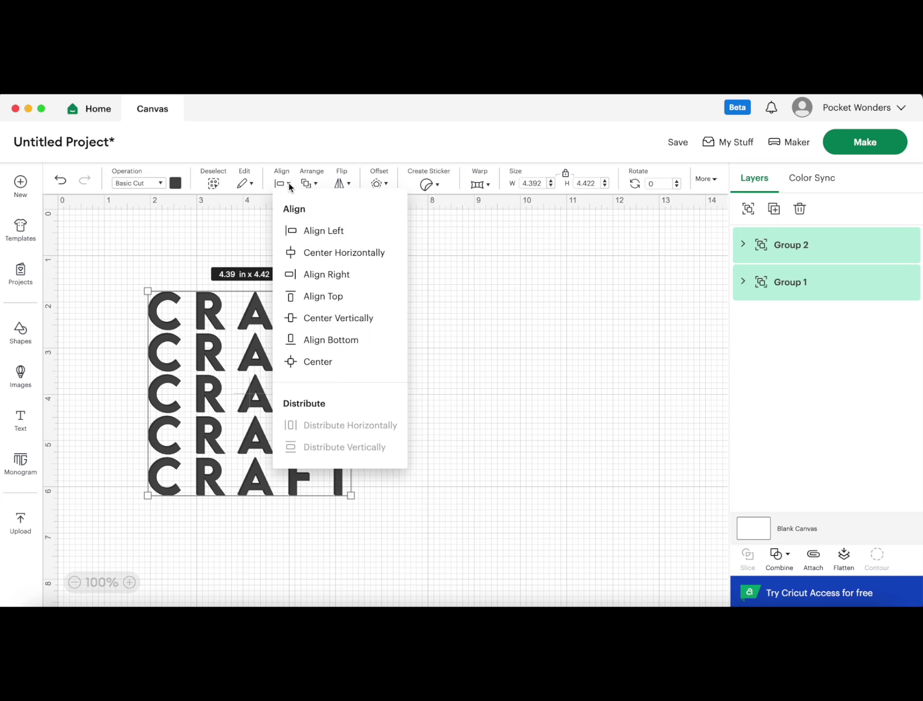
{"action": "left_click", "coordinate": [303, 230]}
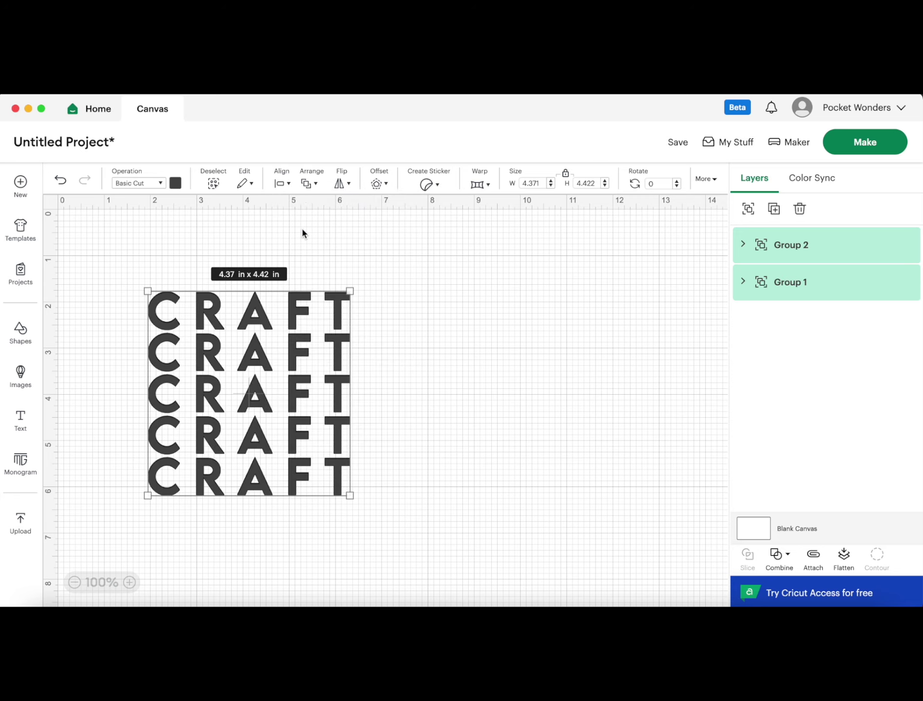
{"action": "left_click", "coordinate": [289, 185]}
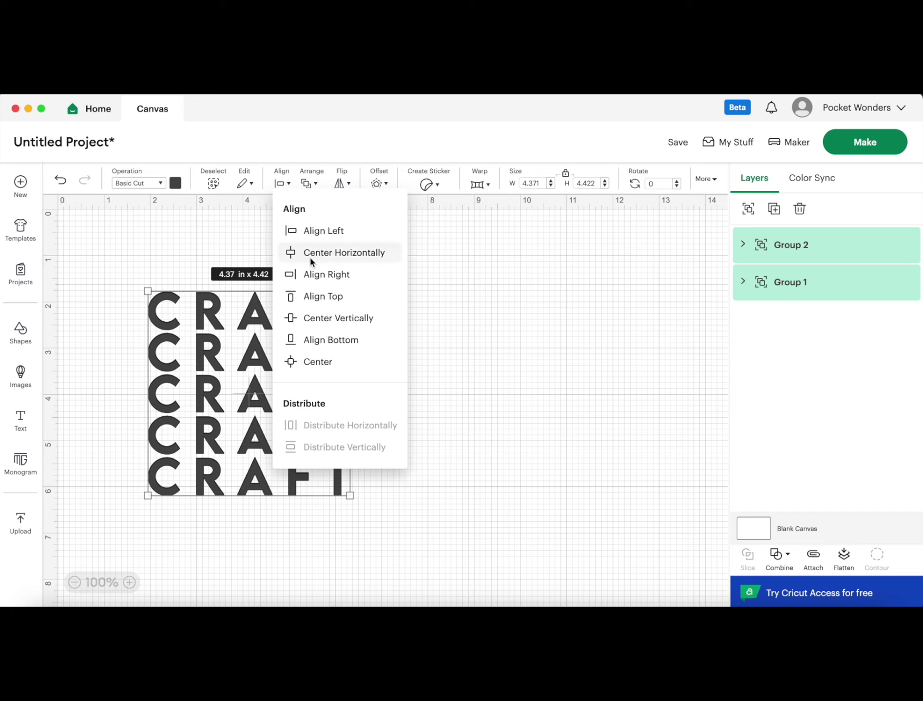
{"action": "left_click", "coordinate": [449, 346]}
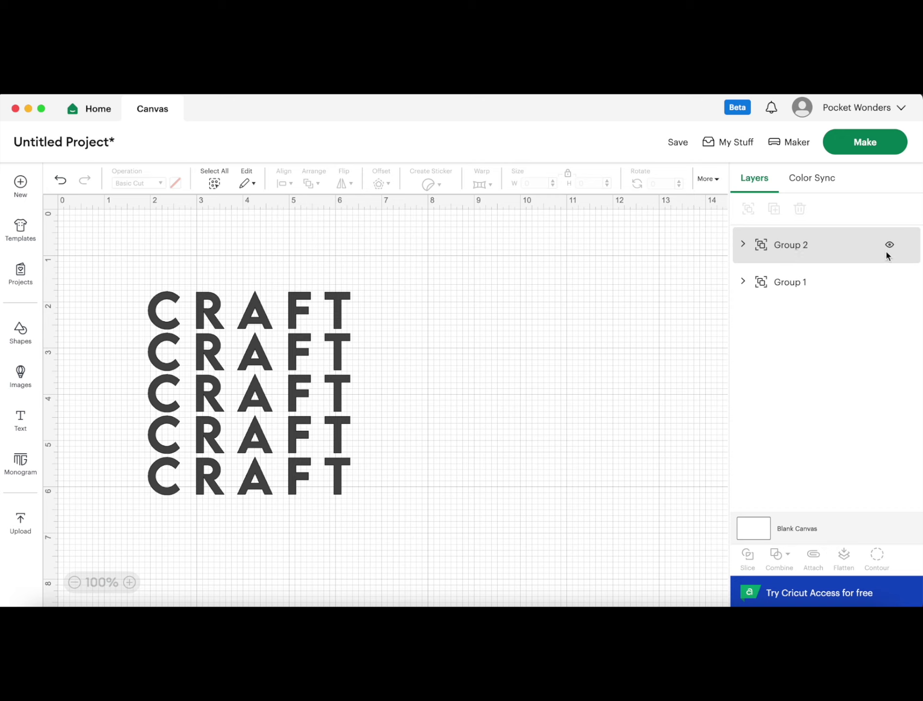
Step: Hide Group 2 and ungroup Group 1 into separate letter layers
{"action": "left_click", "coordinate": [889, 245]}
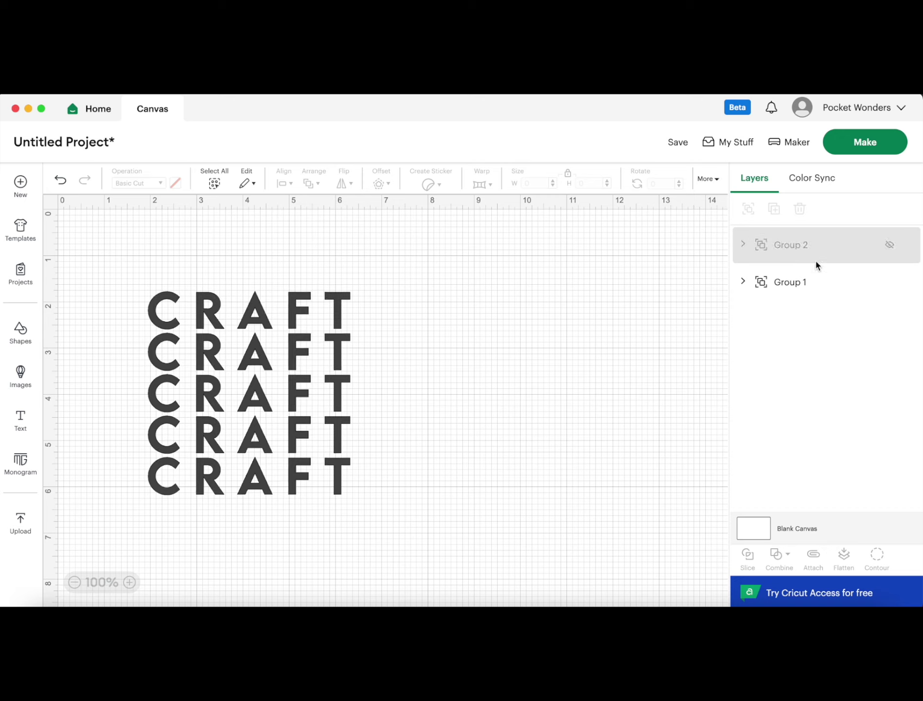
{"action": "left_click", "coordinate": [786, 287]}
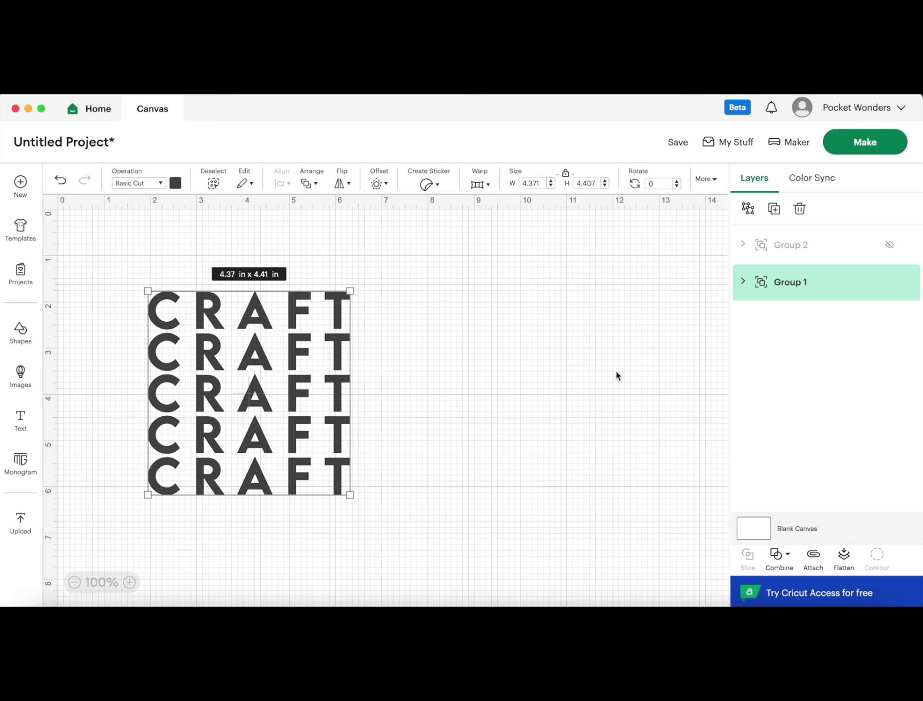
{"action": "left_click", "coordinate": [743, 285]}
{"action": "right_click", "coordinate": [770, 282]}
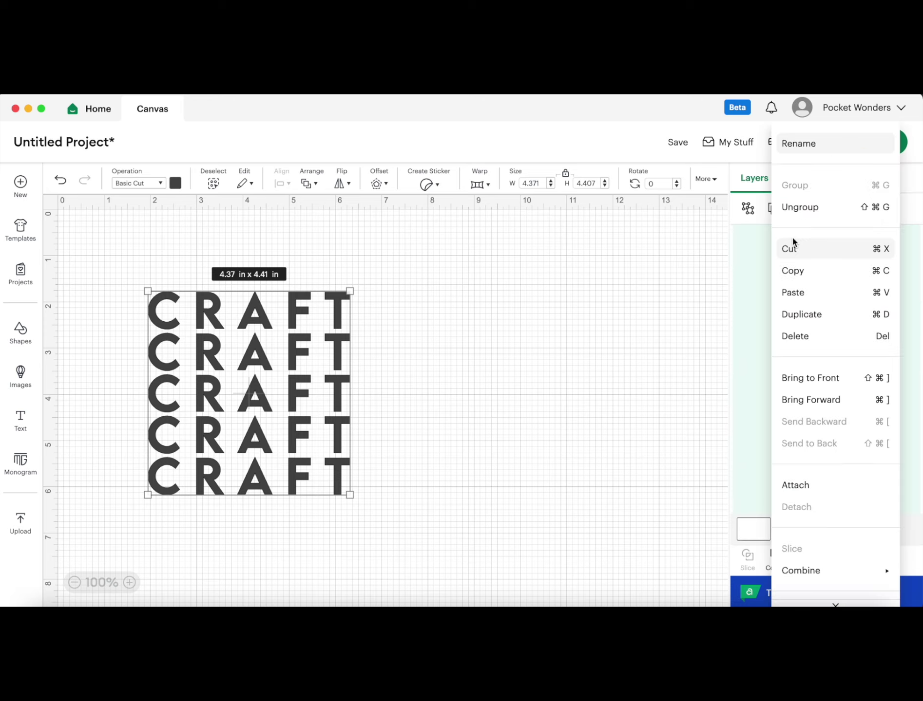
{"action": "left_click", "coordinate": [791, 208]}
{"action": "left_click", "coordinate": [456, 457]}
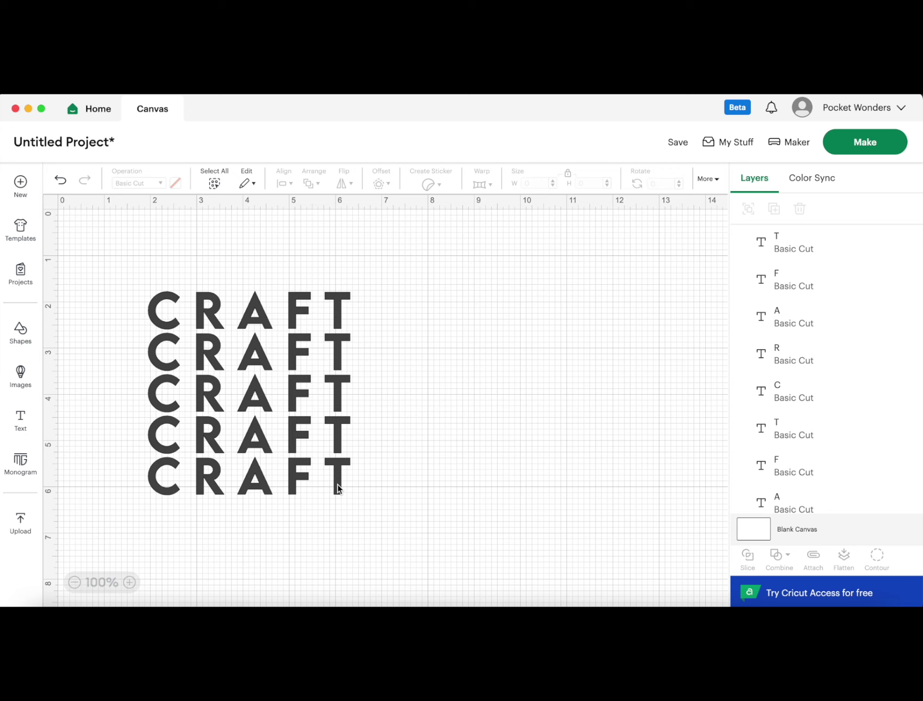
Step: Select the diagonal letters, from the bottom-row T up toward the upper left
{"action": "left_click", "coordinate": [339, 489]}
{"action": "left_click_drag", "start_coordinate": [297, 453], "coordinate": [162, 327]}
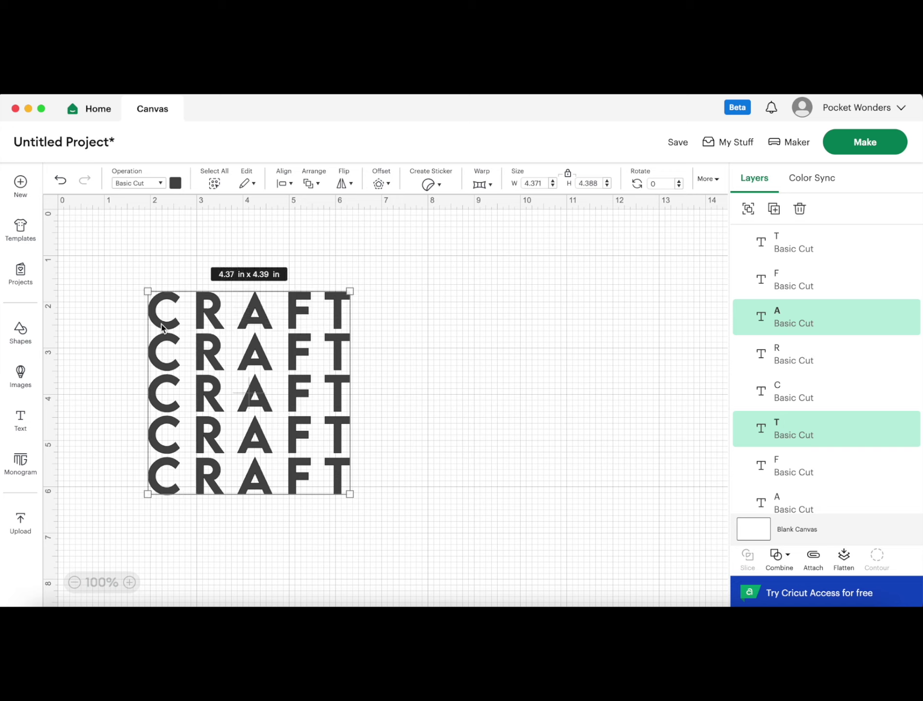
{"action": "scroll", "coordinate": [808, 444], "scroll_direction": "up", "scroll_amount": 1}
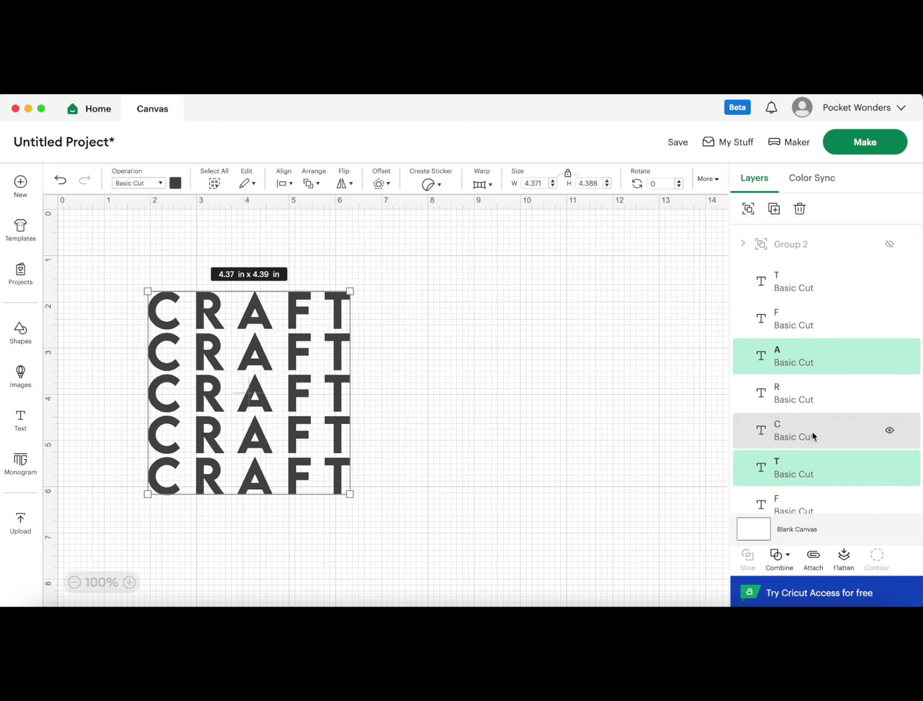
{"action": "scroll", "coordinate": [801, 388], "scroll_direction": "down", "scroll_amount": 1}
{"action": "scroll", "coordinate": [793, 427], "scroll_direction": "down", "scroll_amount": 4}
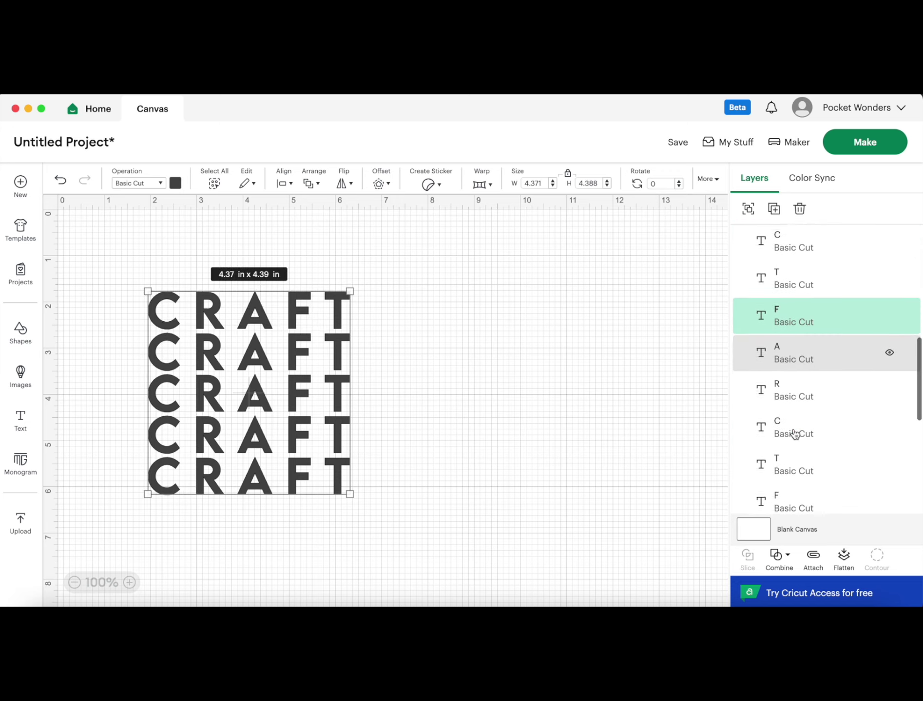
{"action": "scroll", "coordinate": [793, 351], "scroll_direction": "down", "scroll_amount": 5}
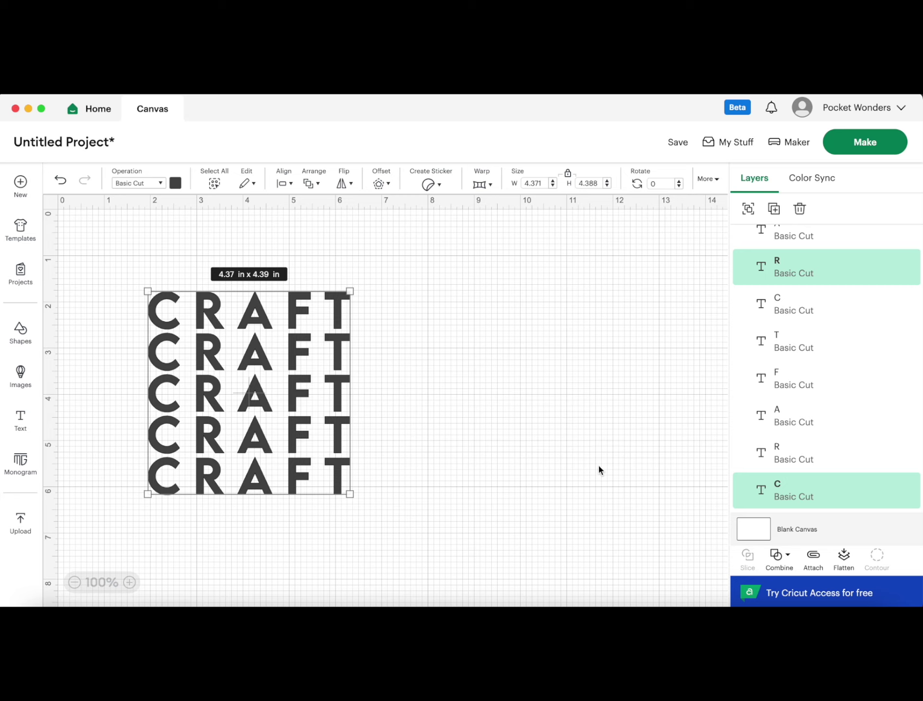
Step: Group the chosen diagonal letters and name the group 'CRAFT Diagonal'
{"action": "right_click", "coordinate": [775, 279]}
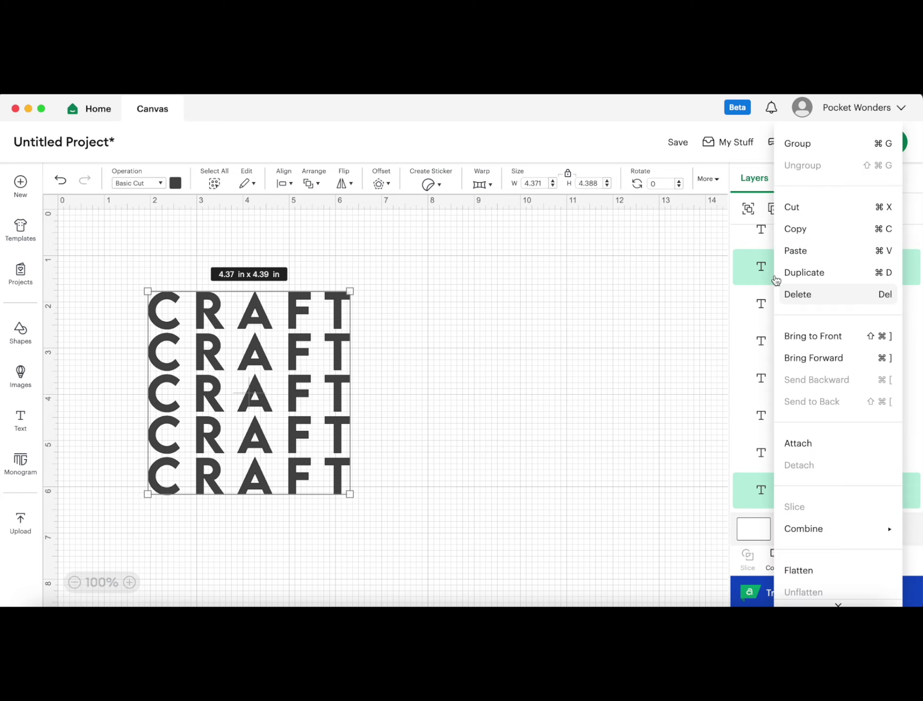
{"action": "left_click", "coordinate": [823, 144]}
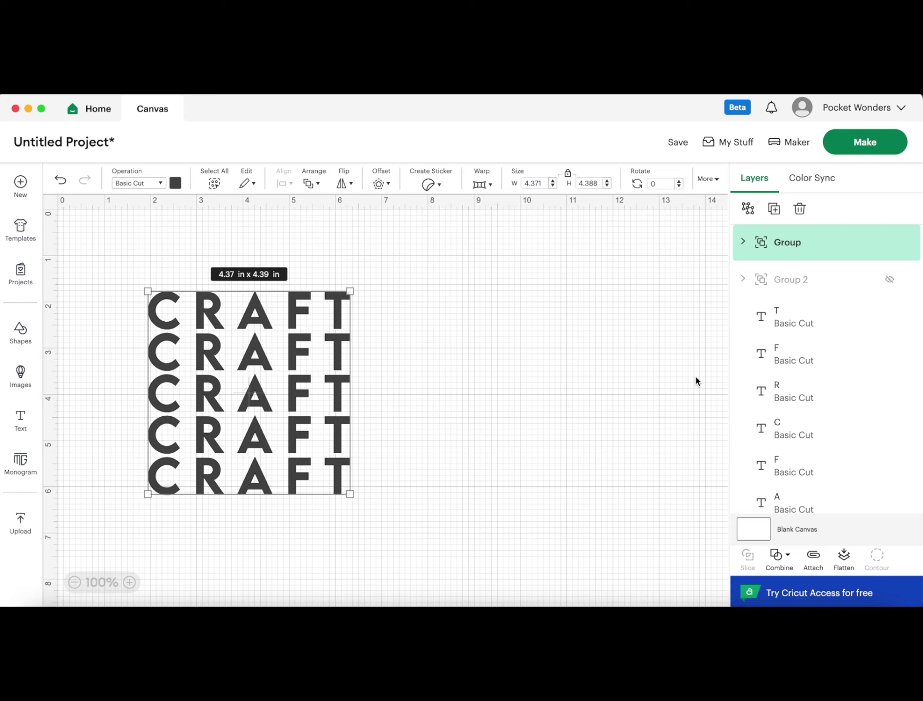
{"action": "double_click", "coordinate": [790, 244]}
{"action": "type", "text": "C"}
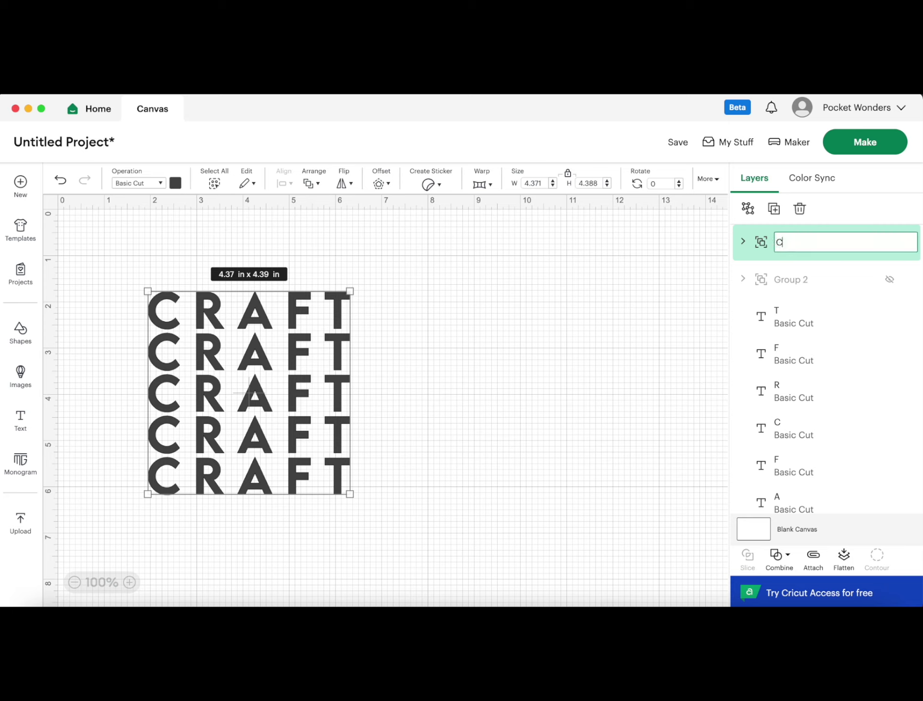
{"action": "type", "text": "RAFT Diagonal"}
{"action": "key", "text": "Return"}
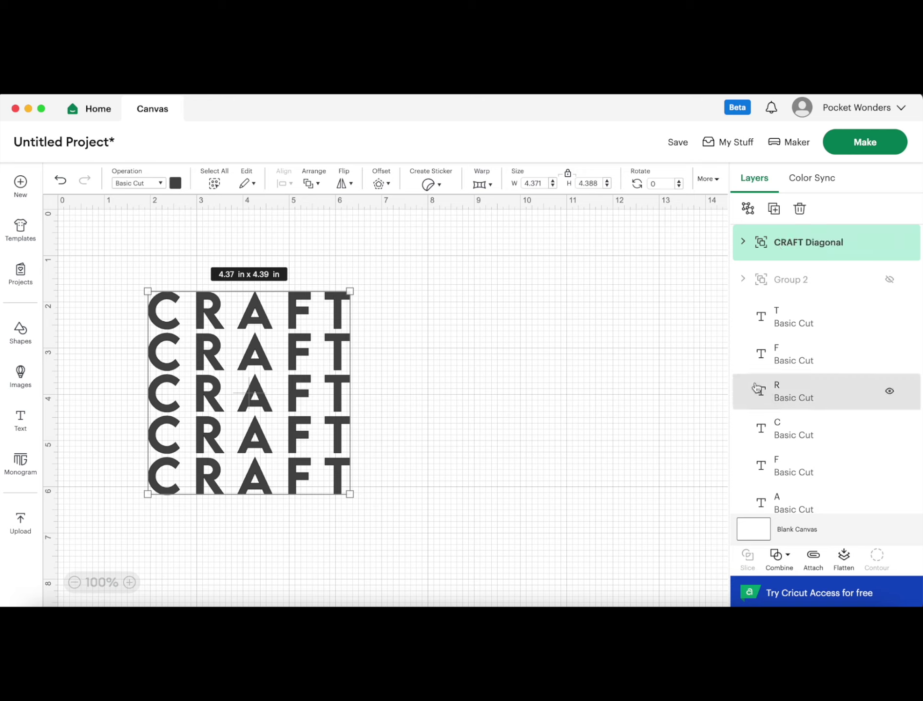
Step: Select all the other letter layers, leaving CRAFT Diagonal out of the selection
{"action": "left_click", "coordinate": [784, 316]}
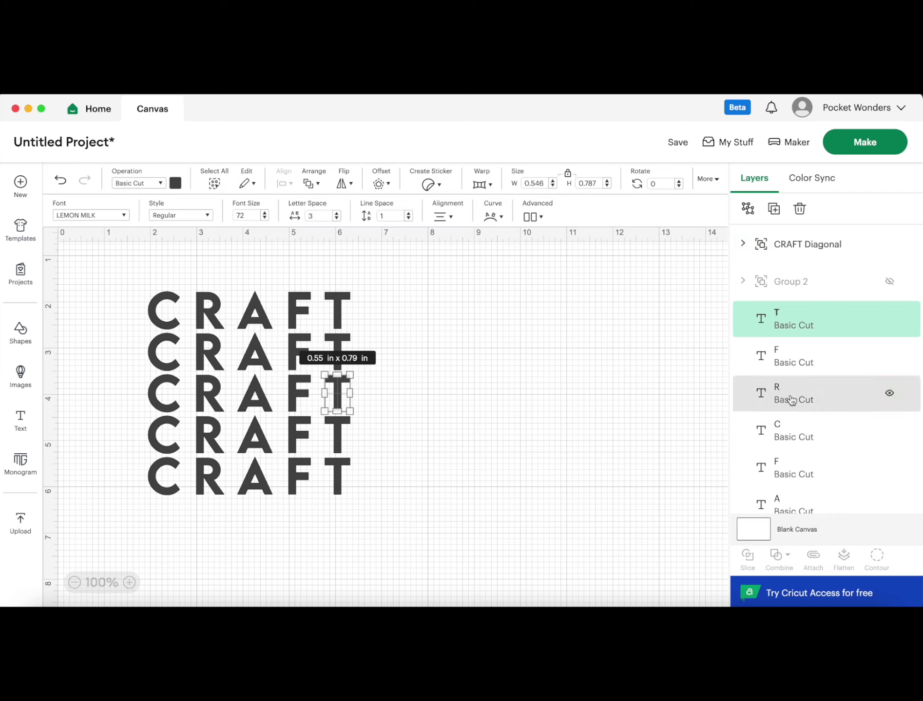
{"action": "key", "text": "super+a"}
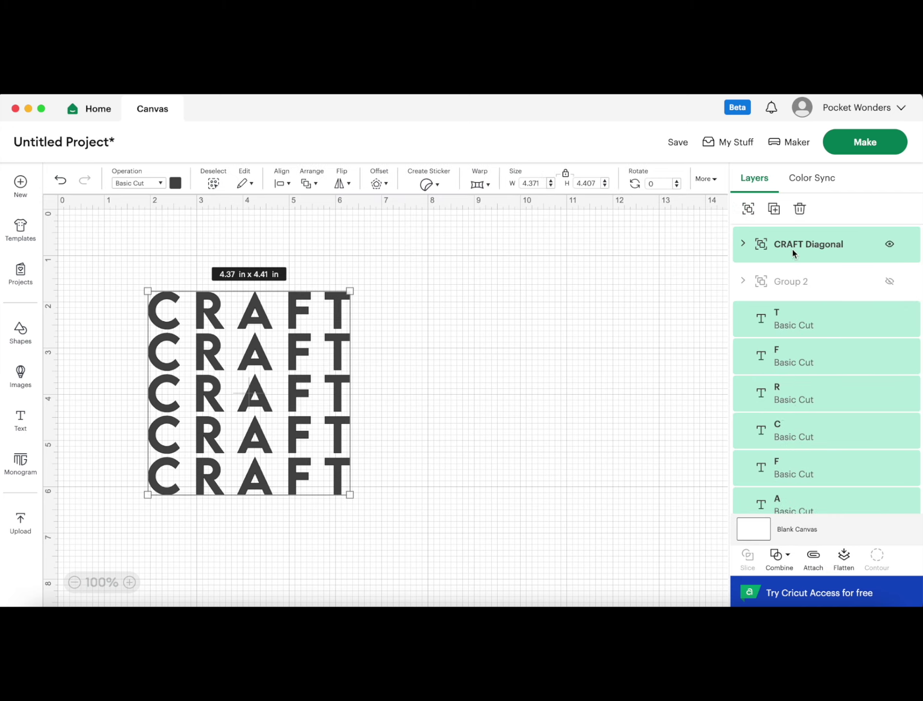
{"action": "left_click", "coordinate": [792, 253], "text": "shift"}
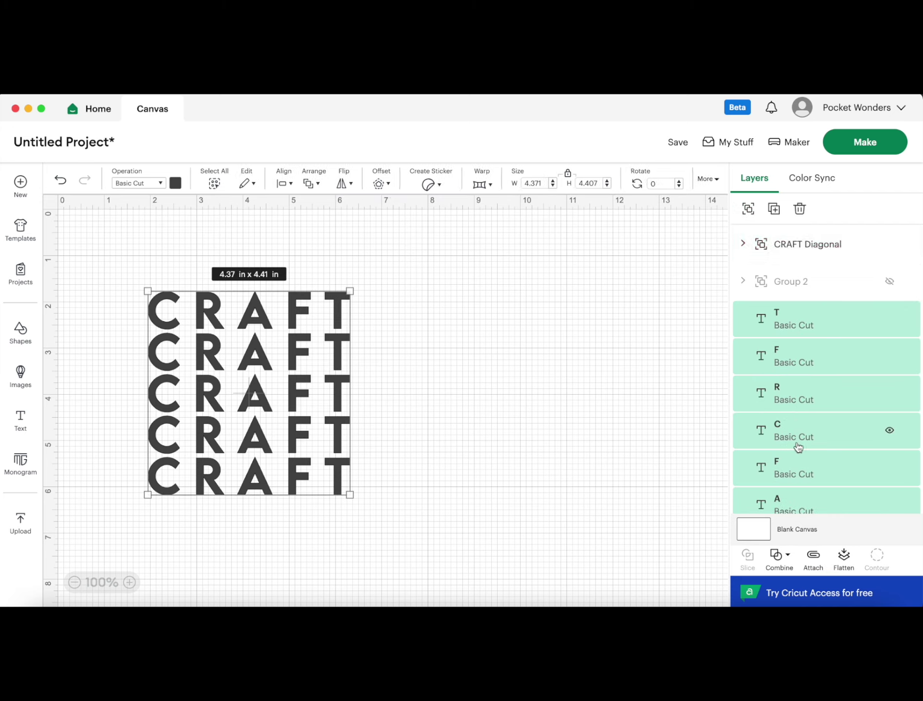
{"action": "scroll", "coordinate": [797, 447], "scroll_direction": "down", "scroll_amount": 5}
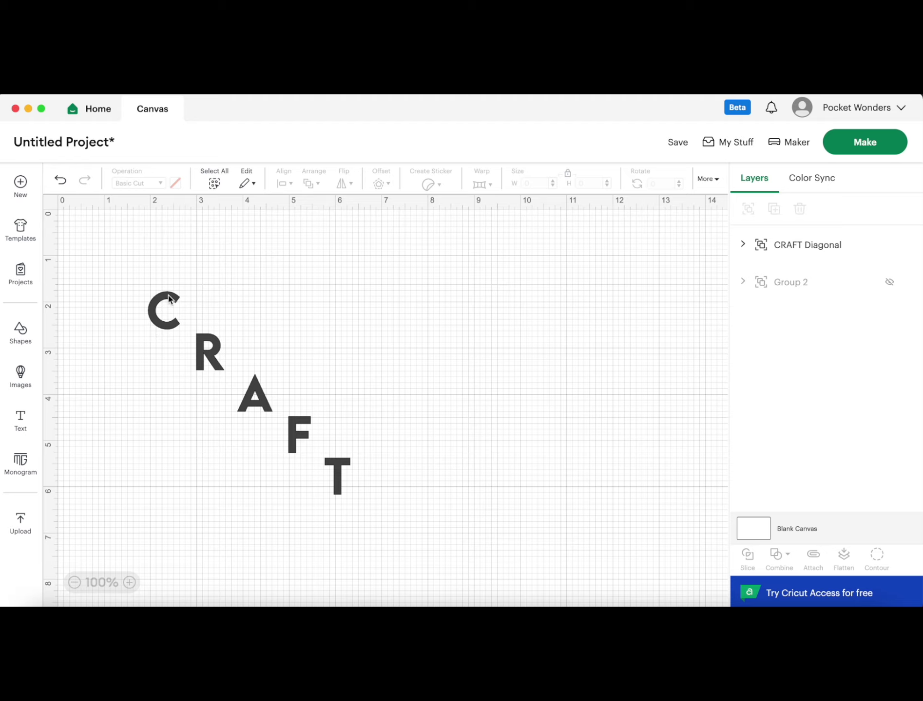
Step: Make Group 2's five stacked CRAFT rows visible and hide the CRAFT Diagonal layer
{"action": "left_click", "coordinate": [742, 282]}
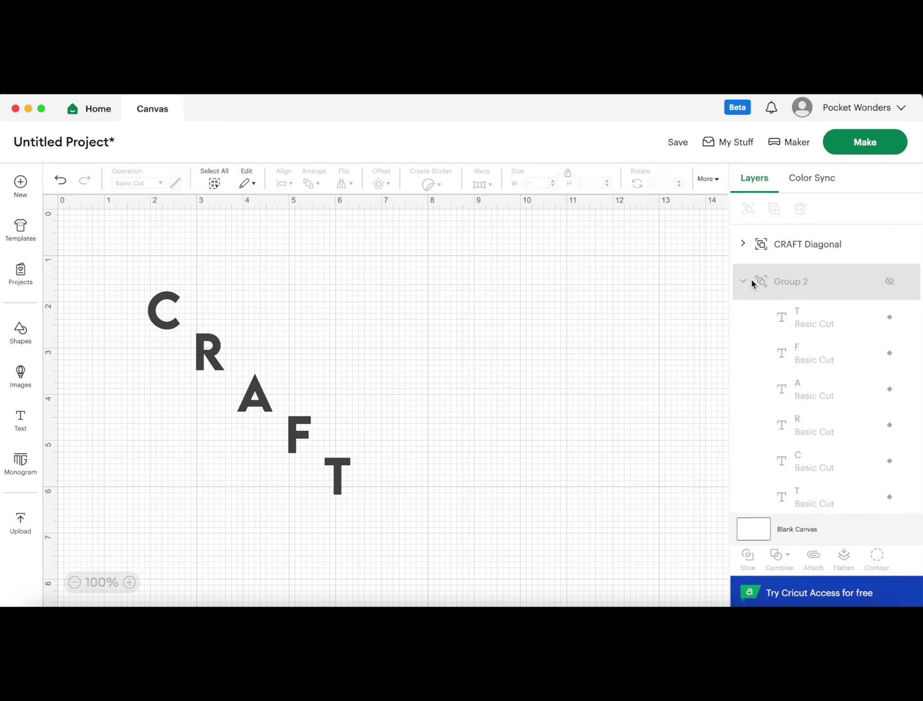
{"action": "left_click", "coordinate": [889, 282]}
{"action": "left_click", "coordinate": [889, 245]}
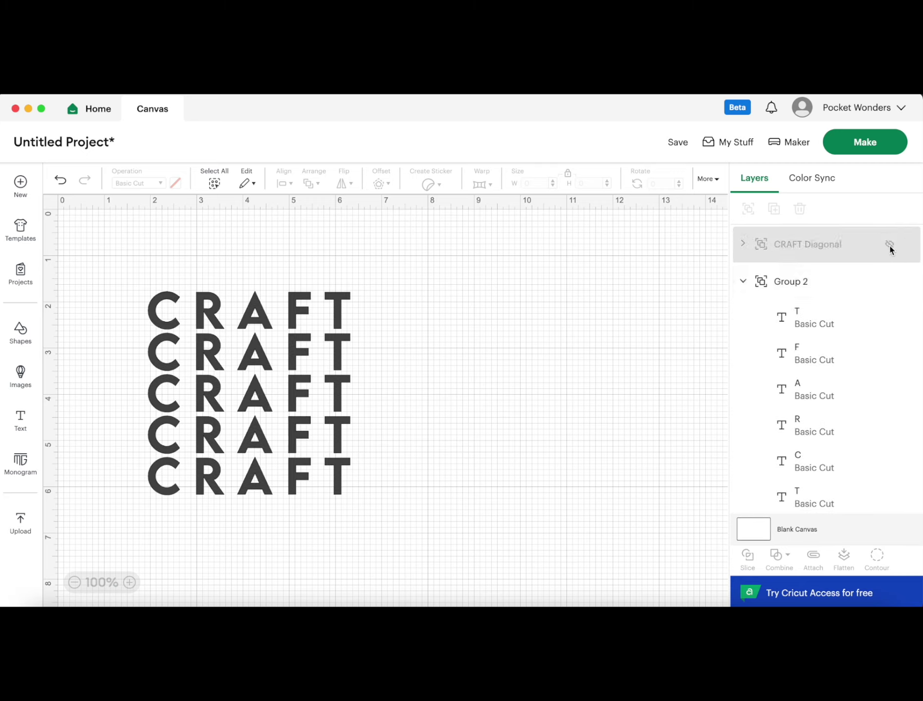
{"action": "left_click", "coordinate": [797, 285]}
{"action": "left_click", "coordinate": [799, 289]}
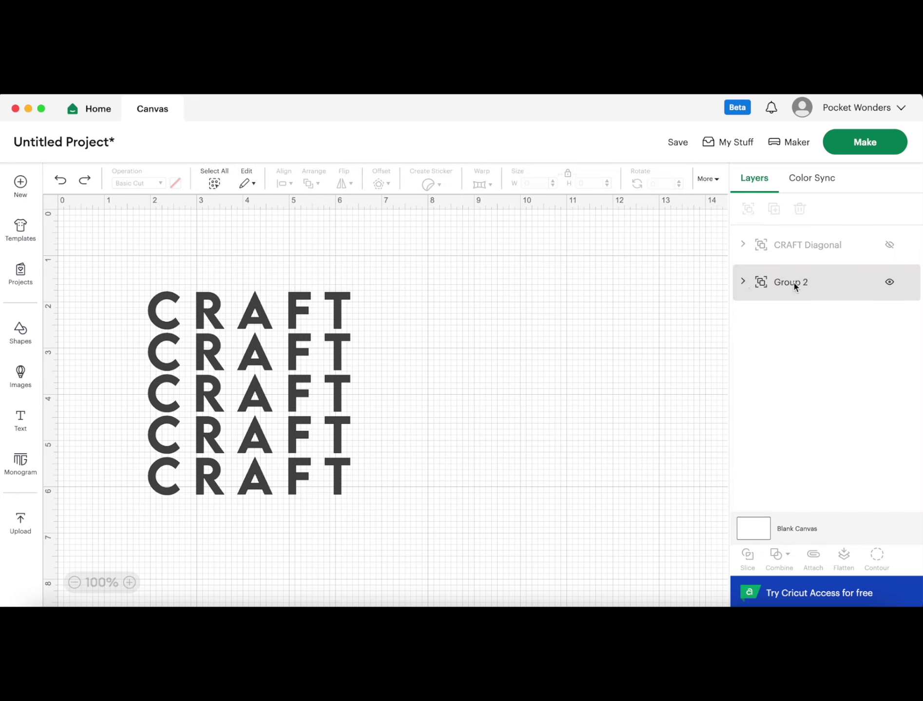
{"action": "left_click", "coordinate": [793, 283]}
{"action": "left_click", "coordinate": [742, 283]}
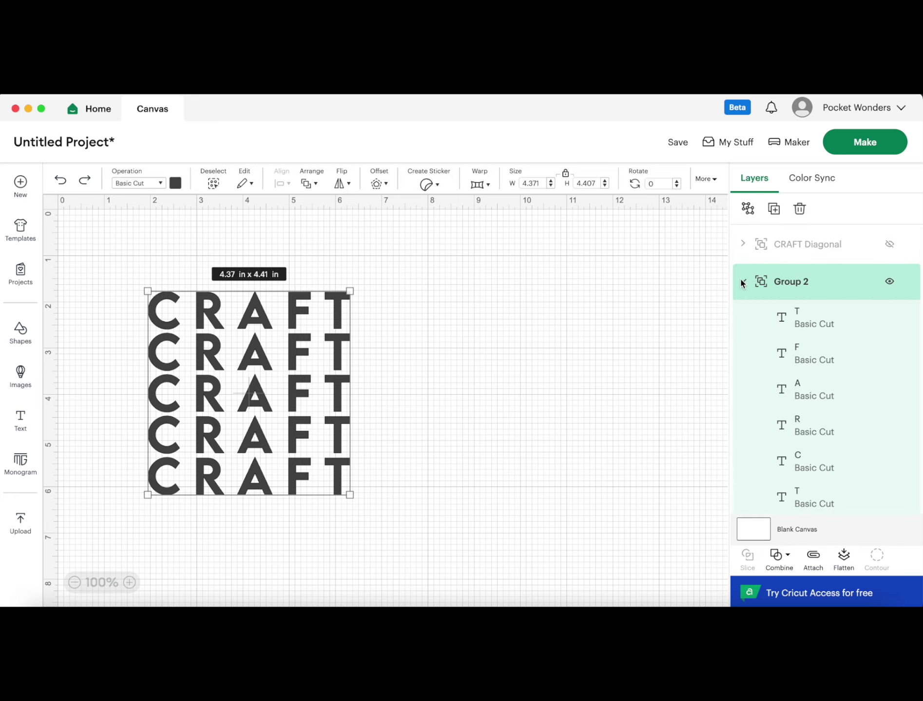
{"action": "left_click", "coordinate": [434, 445]}
Step: Delete the T from the bottom row and the F from row 4
{"action": "left_click", "coordinate": [335, 469]}
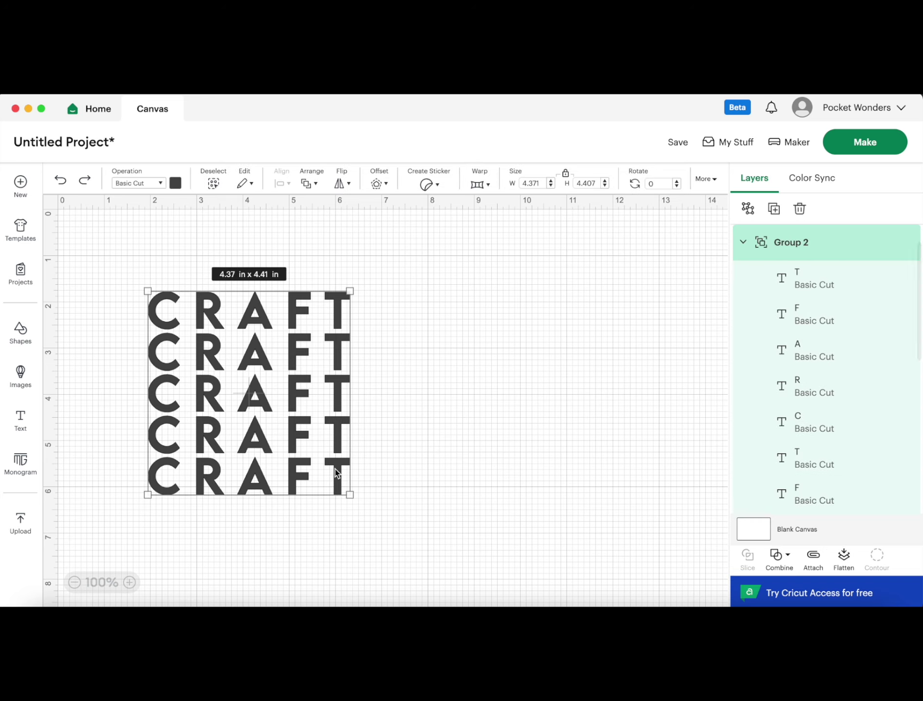
{"action": "double_click", "coordinate": [335, 469]}
{"action": "key", "text": "BackSpace"}
{"action": "left_click", "coordinate": [299, 436]}
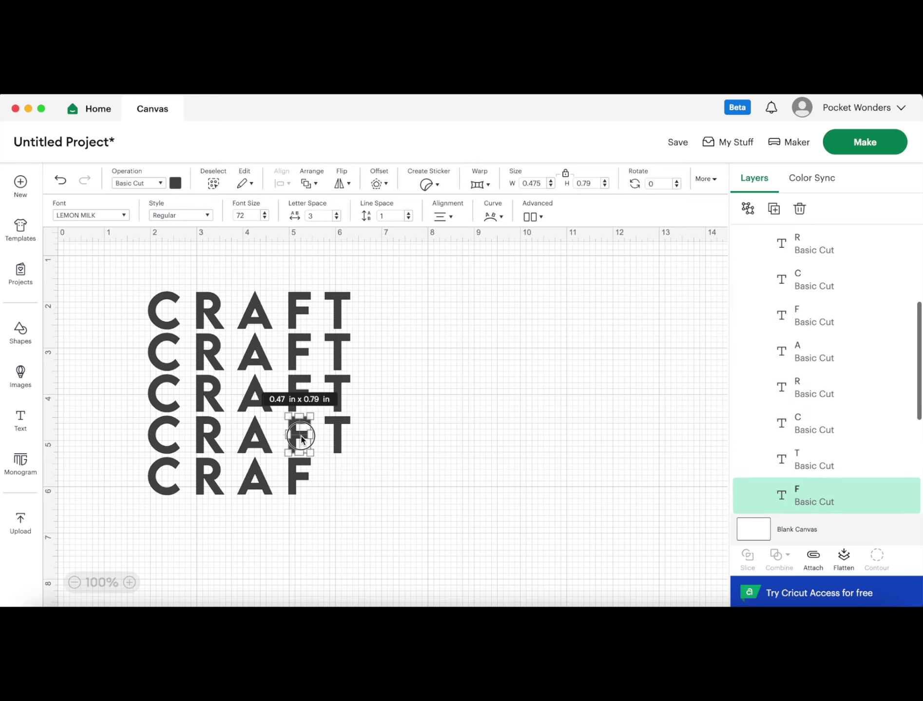
{"action": "key", "text": "BackSpace"}
Step: Delete the A in row 3, the R in row 2 and the C in row 1
{"action": "left_click", "coordinate": [254, 395]}
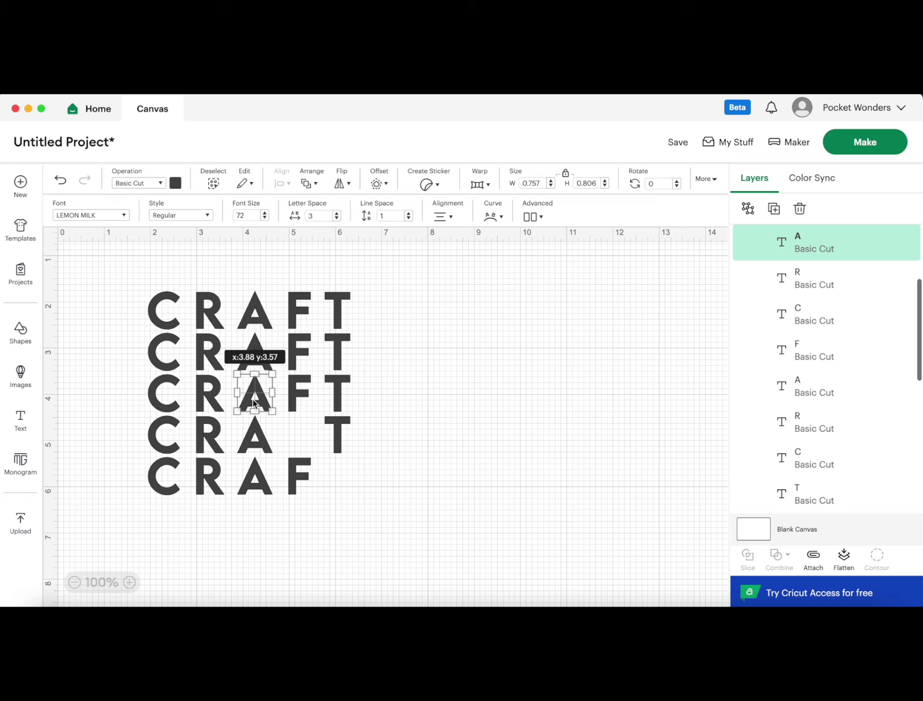
{"action": "double_click", "coordinate": [254, 395]}
{"action": "key", "text": "BackSpace"}
{"action": "left_click", "coordinate": [213, 358]}
{"action": "double_click", "coordinate": [212, 358]}
{"action": "key", "text": "BackSpace"}
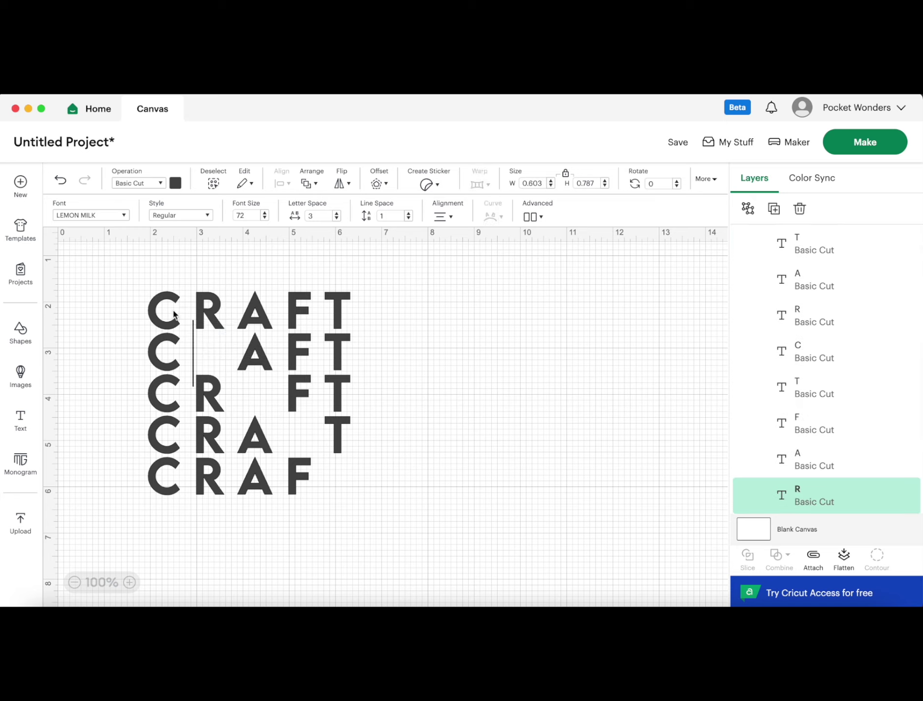
{"action": "left_click", "coordinate": [164, 313]}
{"action": "double_click", "coordinate": [164, 313]}
{"action": "key", "text": "BackSpace"}
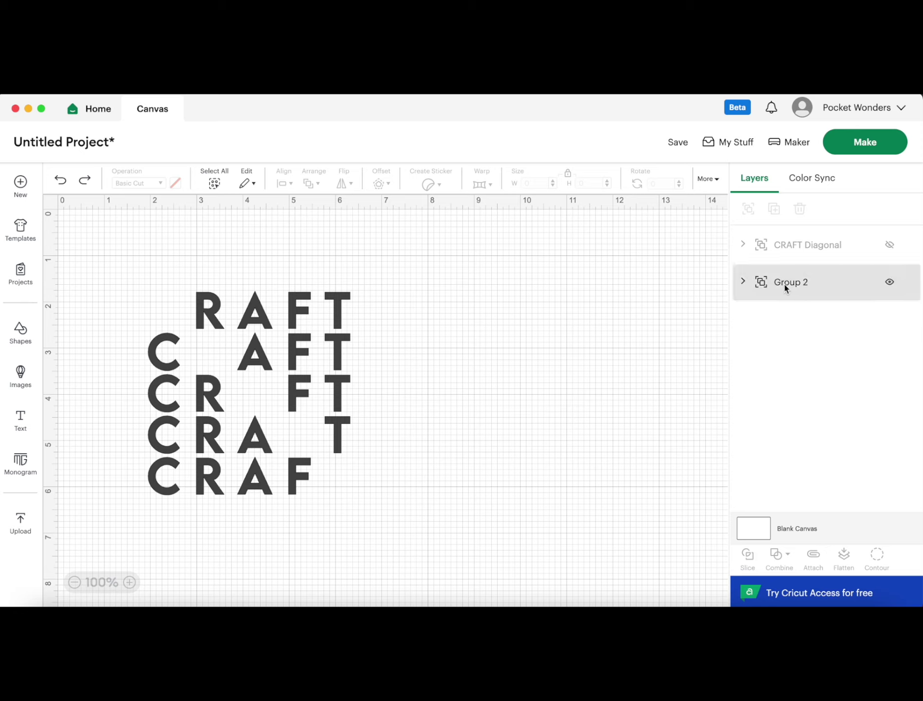
Step: Weld the gapped Group 2 CRAFT rows into a single Weld Result
{"action": "left_click", "coordinate": [781, 282]}
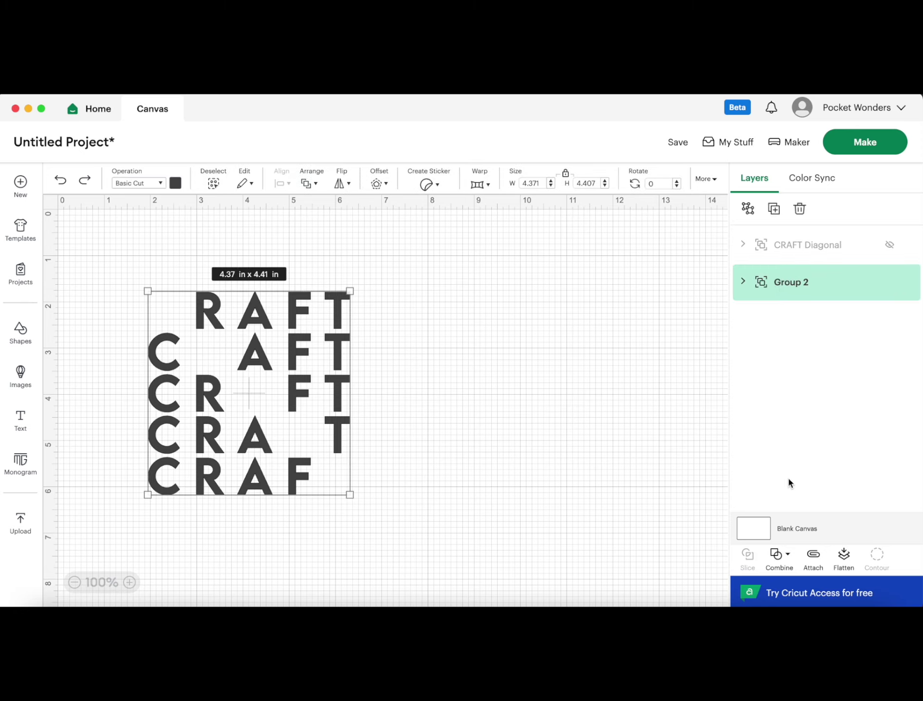
{"action": "left_click", "coordinate": [788, 556]}
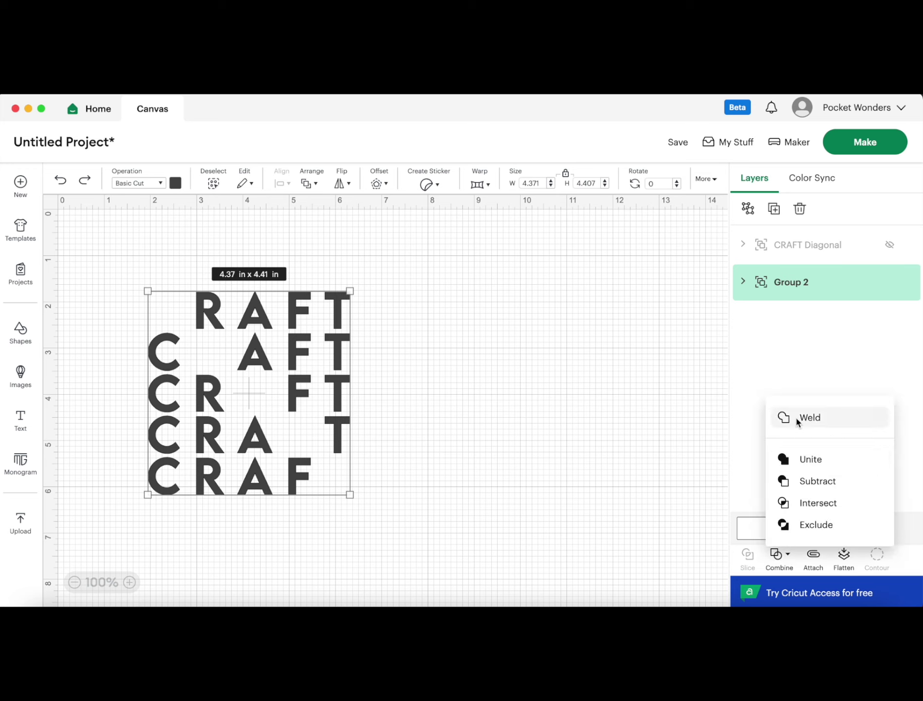
{"action": "left_click", "coordinate": [796, 418]}
{"action": "left_click", "coordinate": [786, 257]}
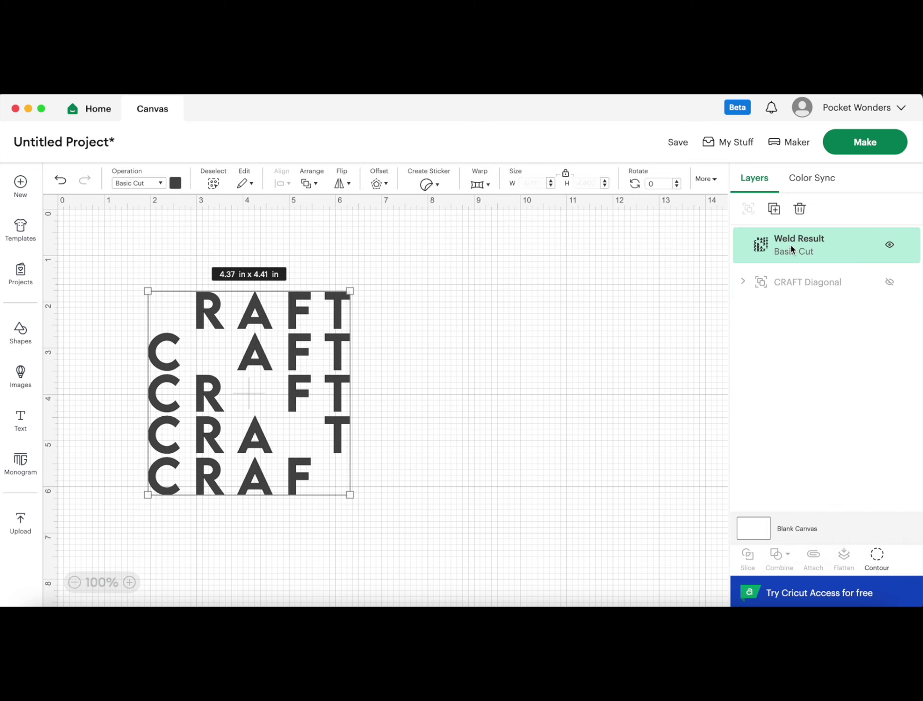
Step: Add a 0.02 in offset around the welded letters, then select it with the Weld Result
{"action": "left_click", "coordinate": [388, 185]}
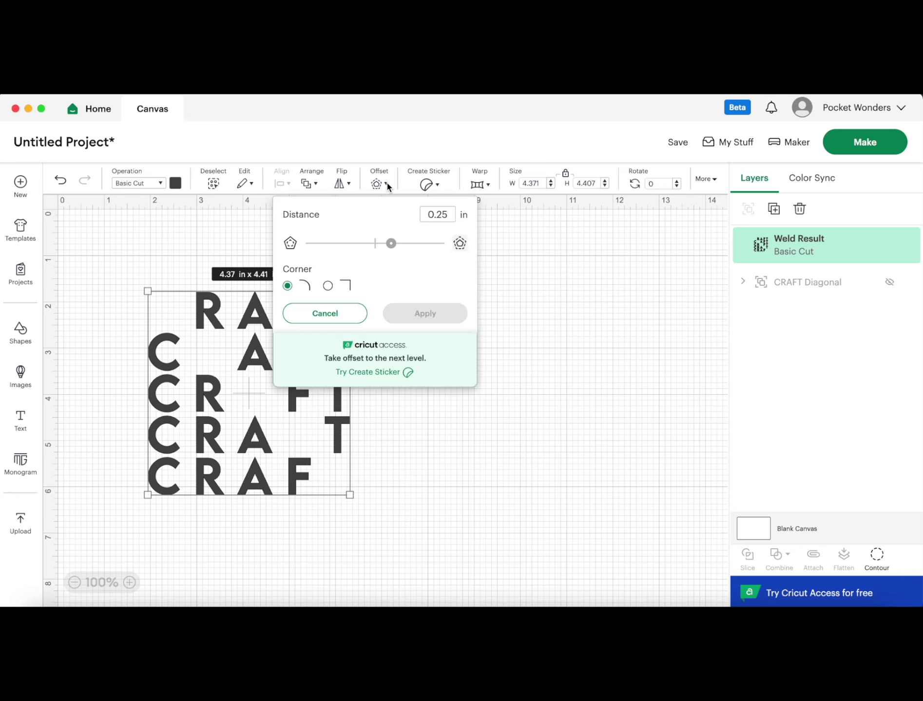
{"action": "left_click_drag", "start_coordinate": [448, 215], "coordinate": [421, 213]}
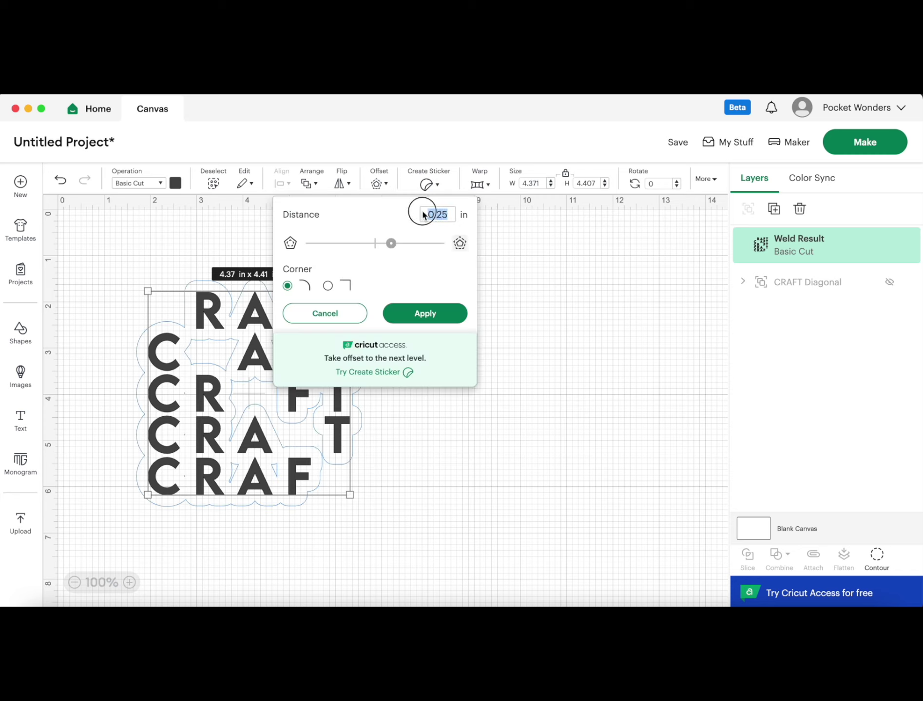
{"action": "type", "text": "0.02"}
{"action": "left_click", "coordinate": [422, 262]}
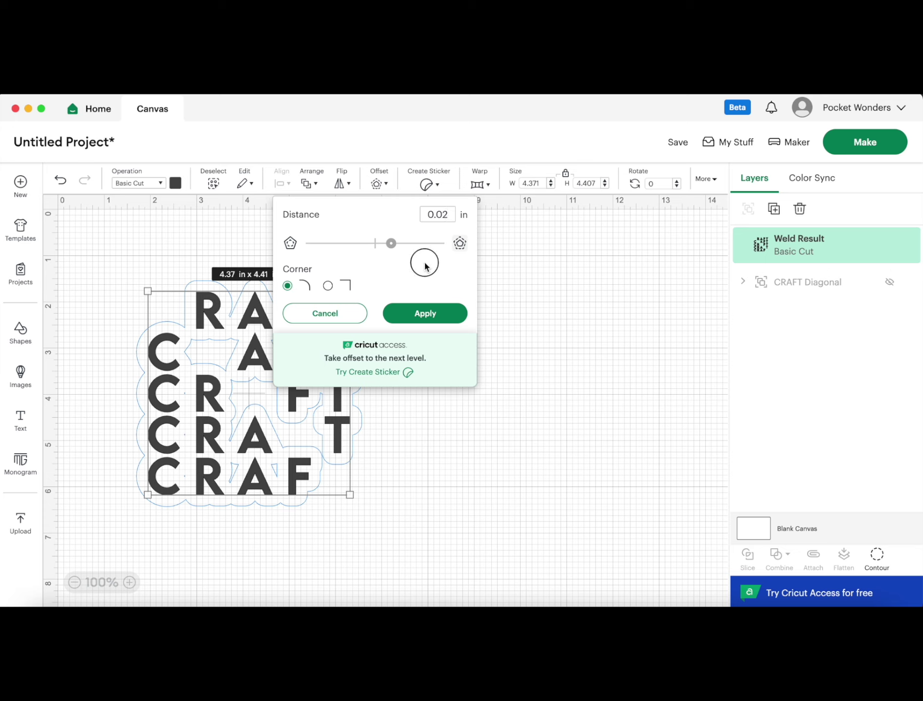
{"action": "left_click", "coordinate": [424, 312]}
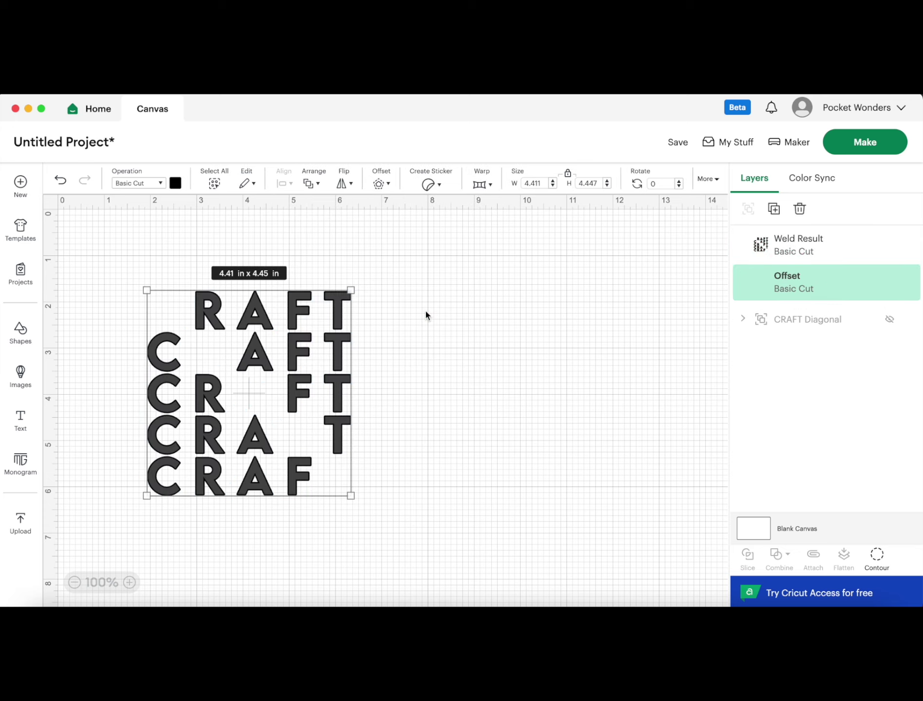
{"action": "left_click", "coordinate": [794, 247]}
{"action": "left_click", "coordinate": [793, 282], "text": "shift"}
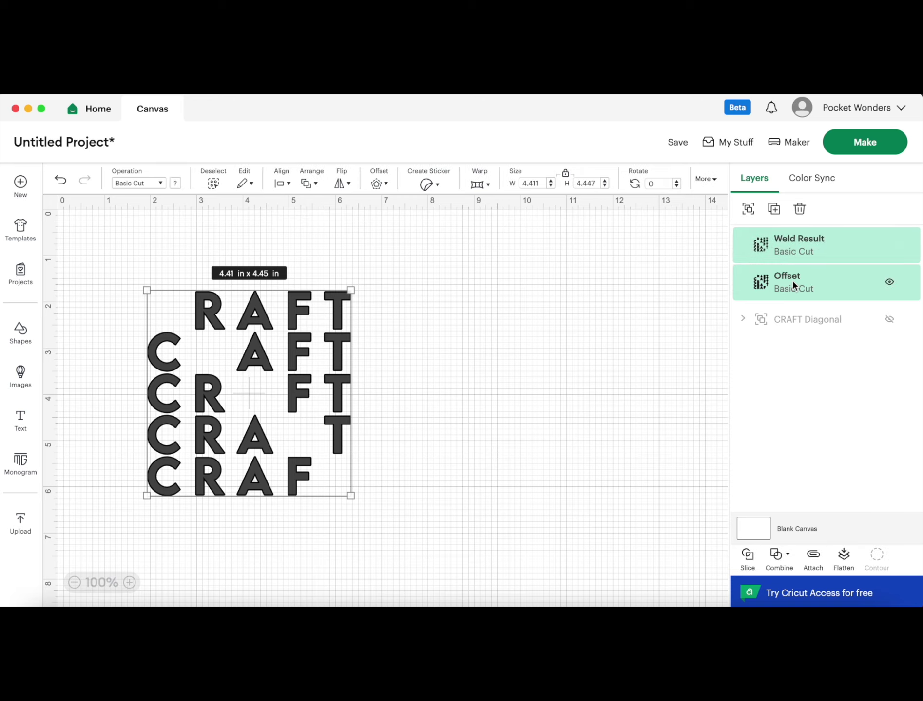
Step: Slice the Weld Result with its offset, delete the two extra slice results, and unhide CRAFT Diagonal
{"action": "left_click", "coordinate": [747, 558]}
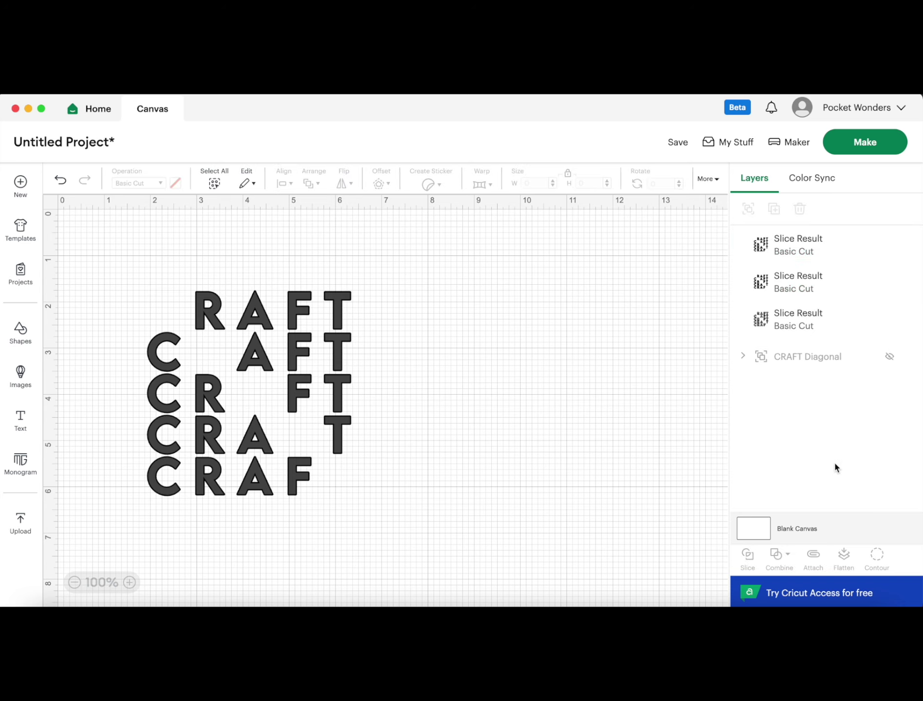
{"action": "left_click", "coordinate": [782, 256]}
{"action": "key", "text": "Delete"}
{"action": "left_click", "coordinate": [782, 257]}
{"action": "key", "text": "Delete"}
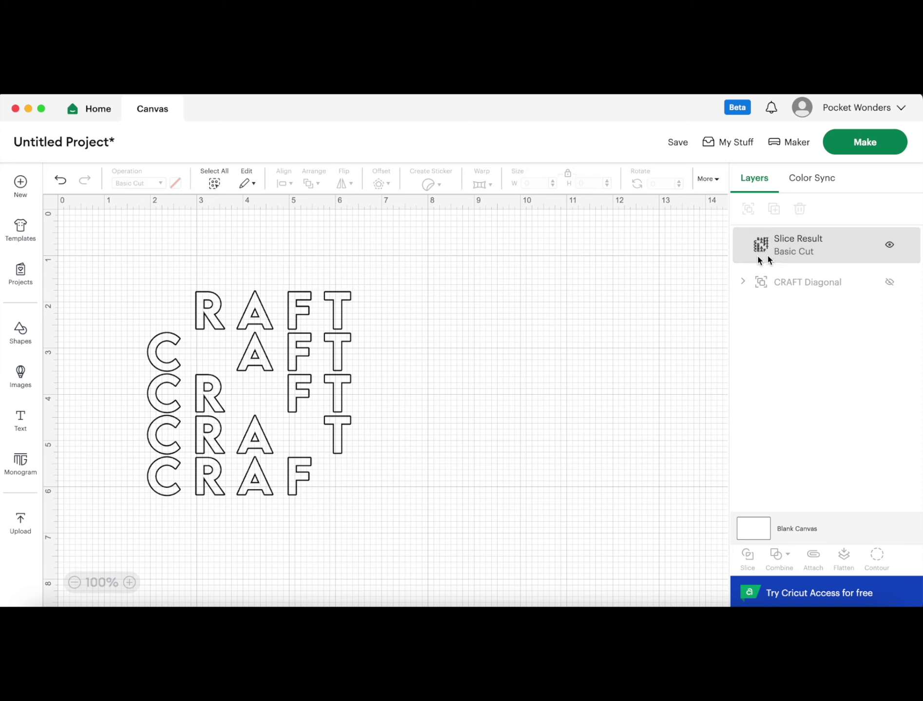
{"action": "left_click", "coordinate": [888, 283]}
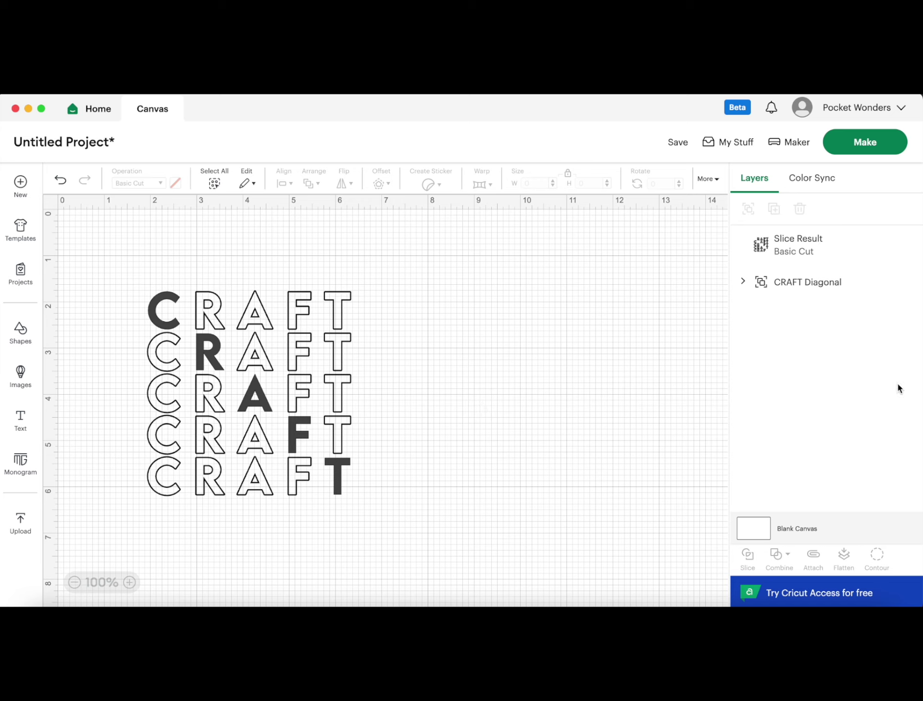
Step: Colour both CRAFT Diagonal and the outline Slice Result red, then deselect
{"action": "left_click", "coordinate": [804, 288]}
{"action": "left_click", "coordinate": [785, 238], "text": "shift"}
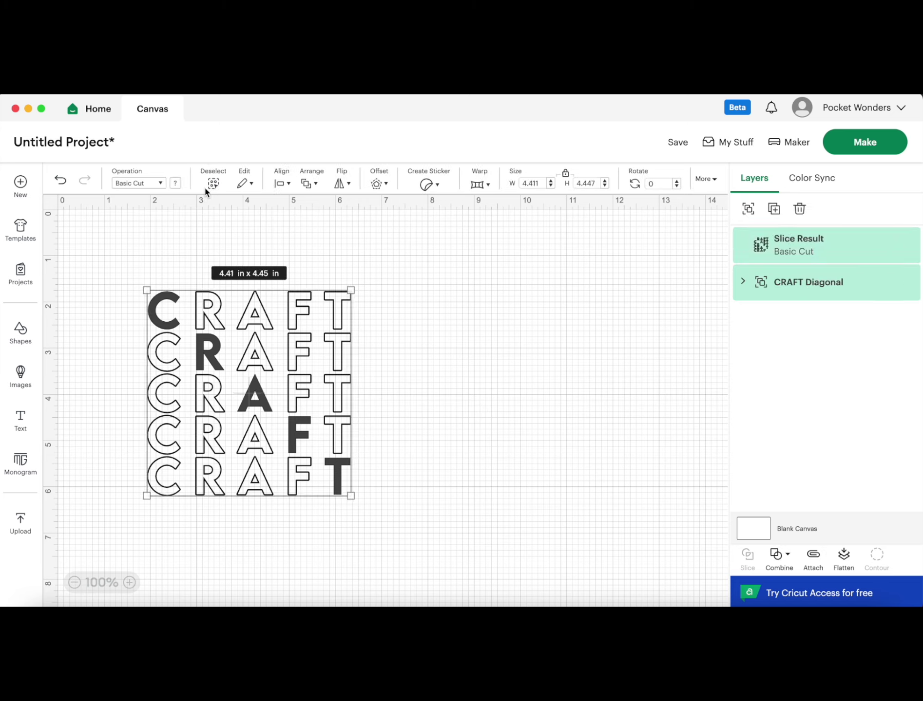
{"action": "left_click", "coordinate": [175, 184]}
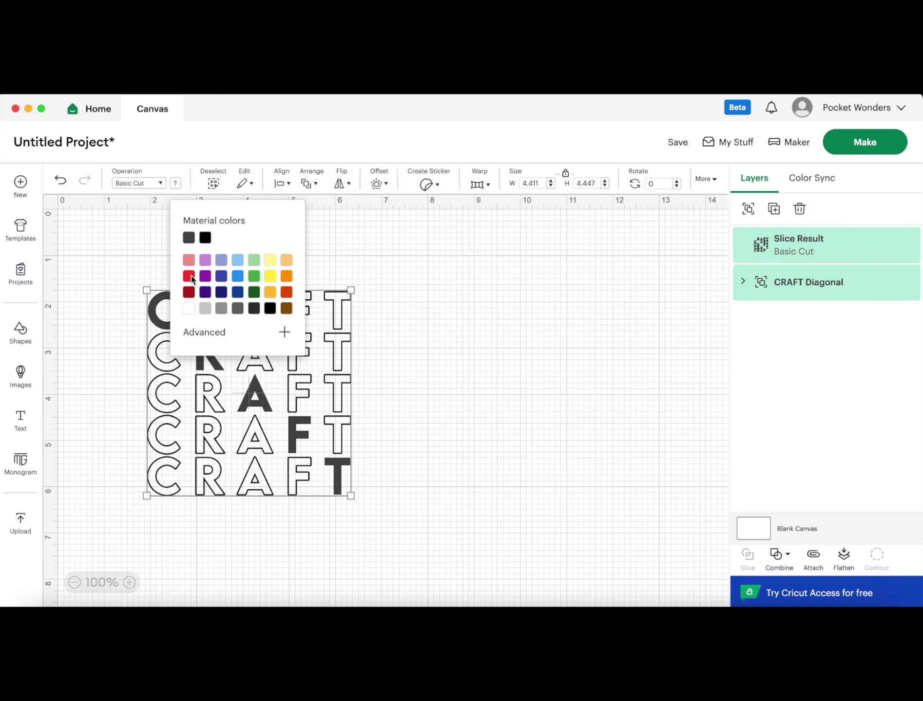
{"action": "left_click", "coordinate": [189, 276]}
{"action": "left_click", "coordinate": [486, 330]}
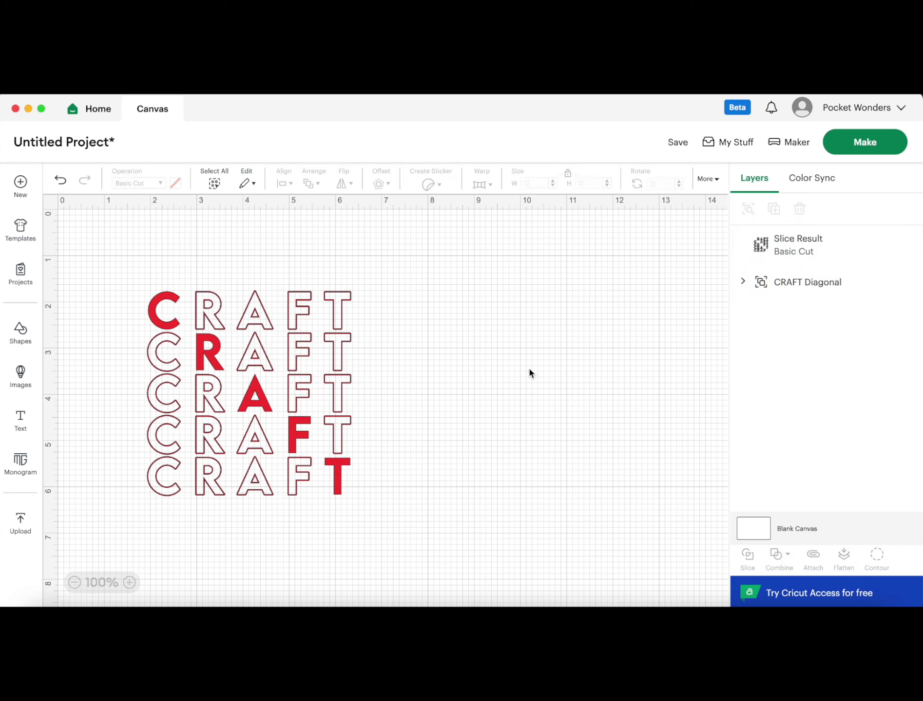